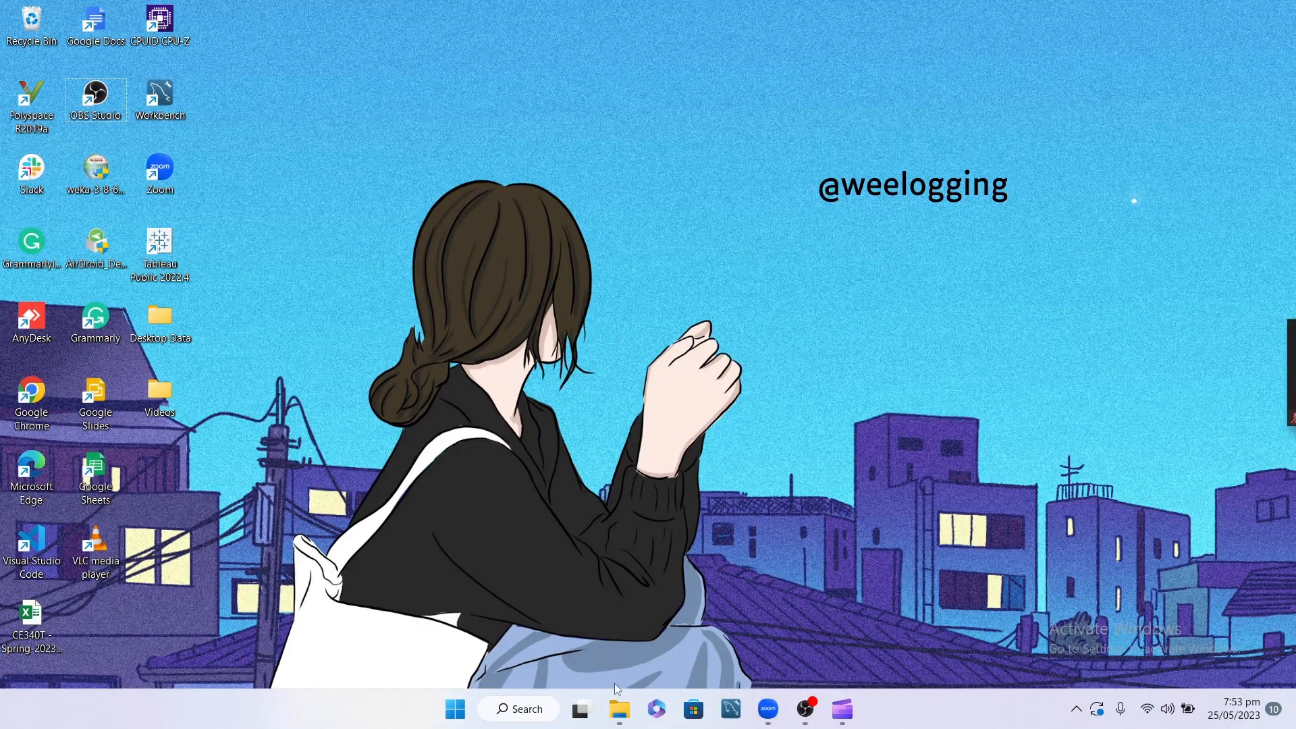
Locate the ds_salaries CSV file in the Documents folder inside Downloads using File Explorer
click(611, 726)
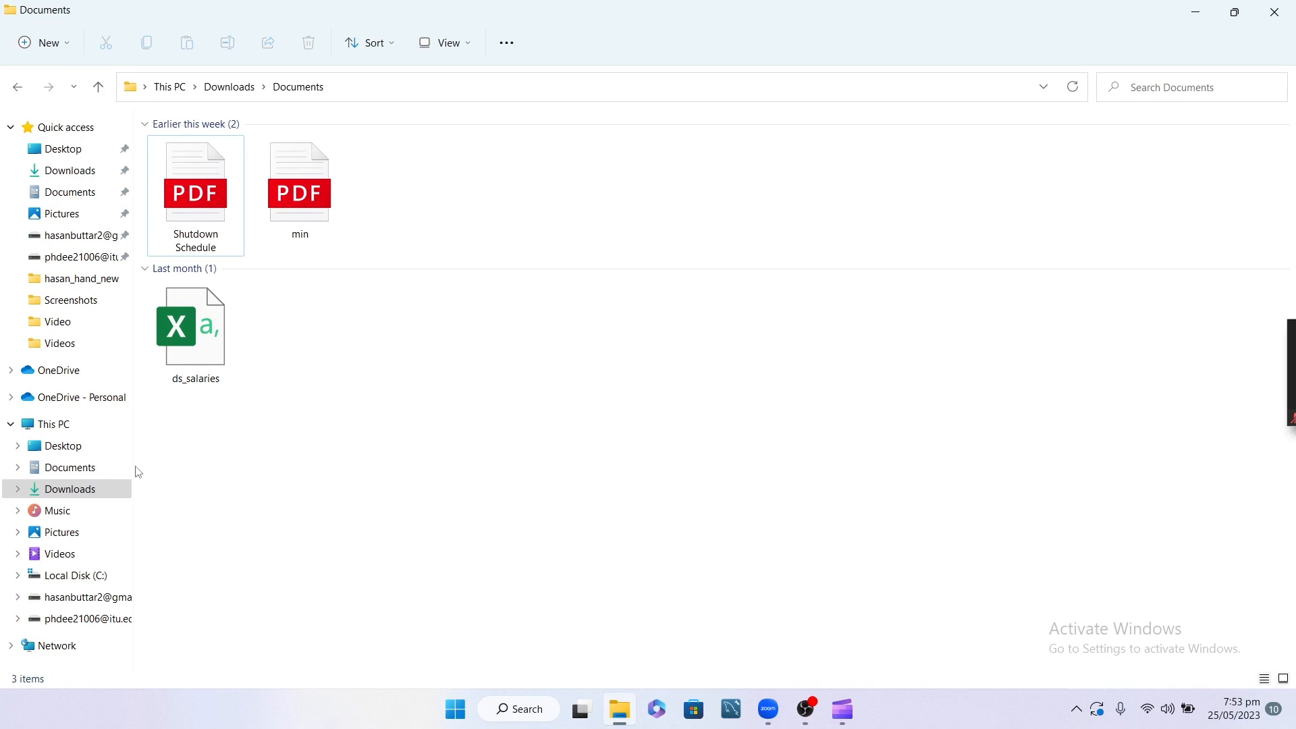
drag(133, 464, 49, 476)
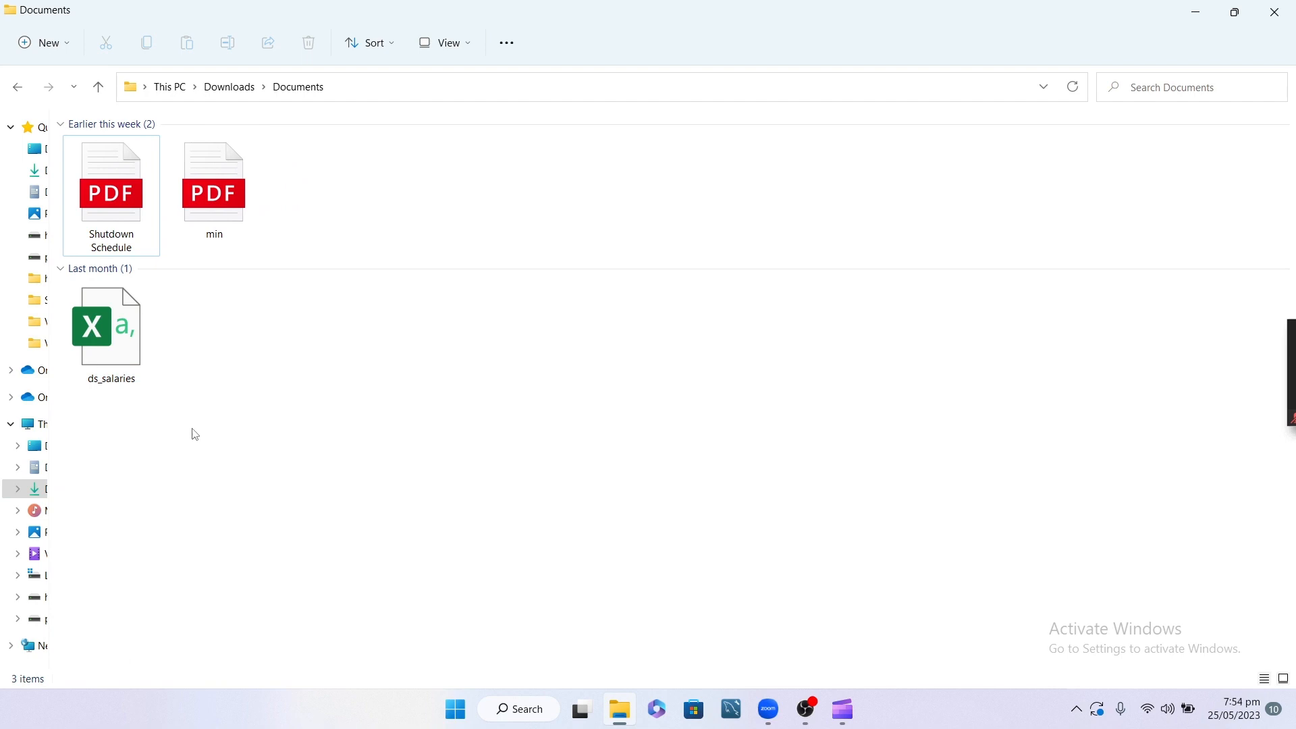
click(123, 345)
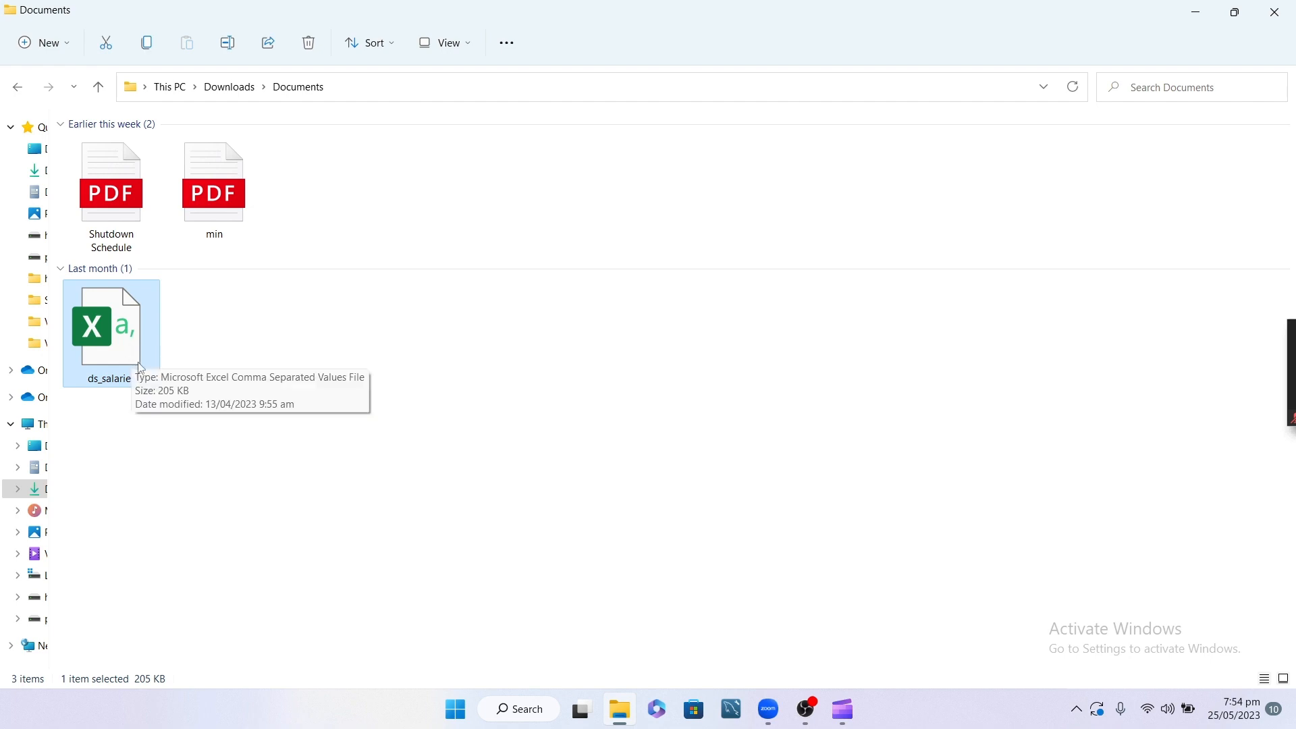
Switch to Power BI Desktop by launching it, and cancel the email sign-in request
click(532, 721)
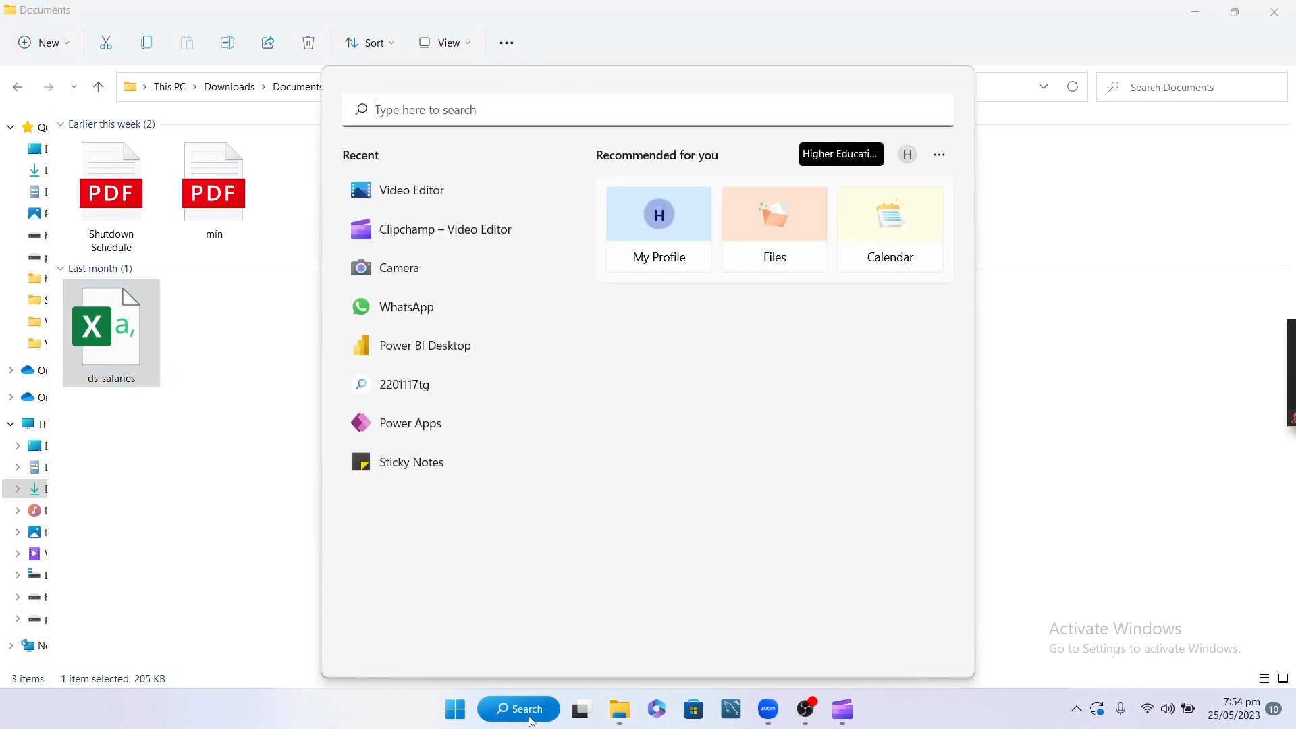
text(po)
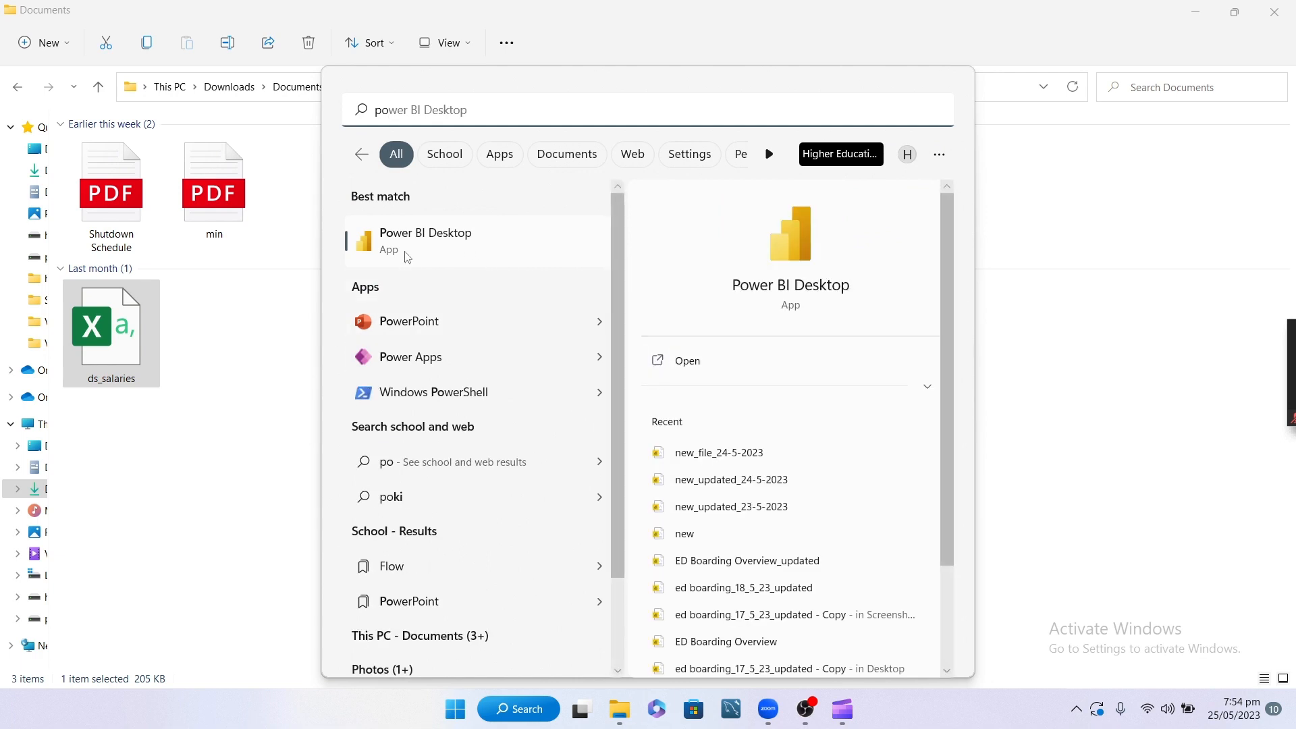
click(376, 239)
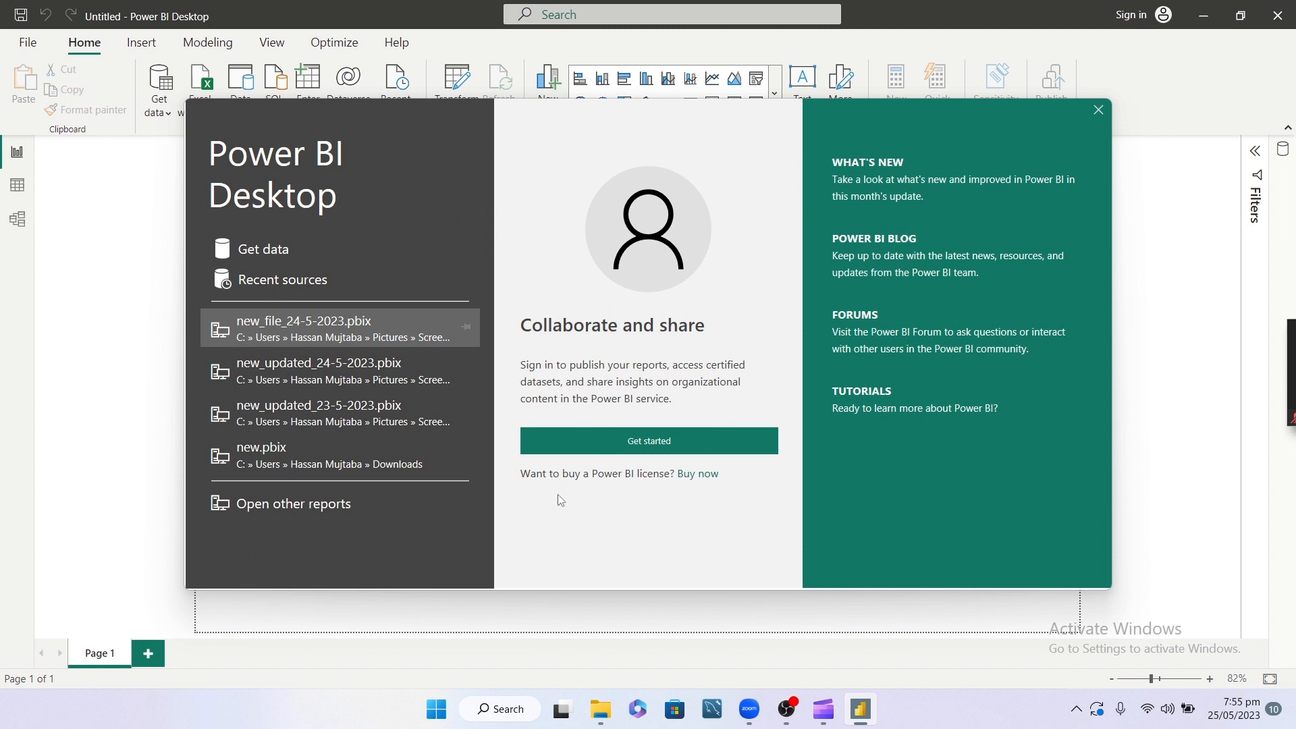
click(644, 439)
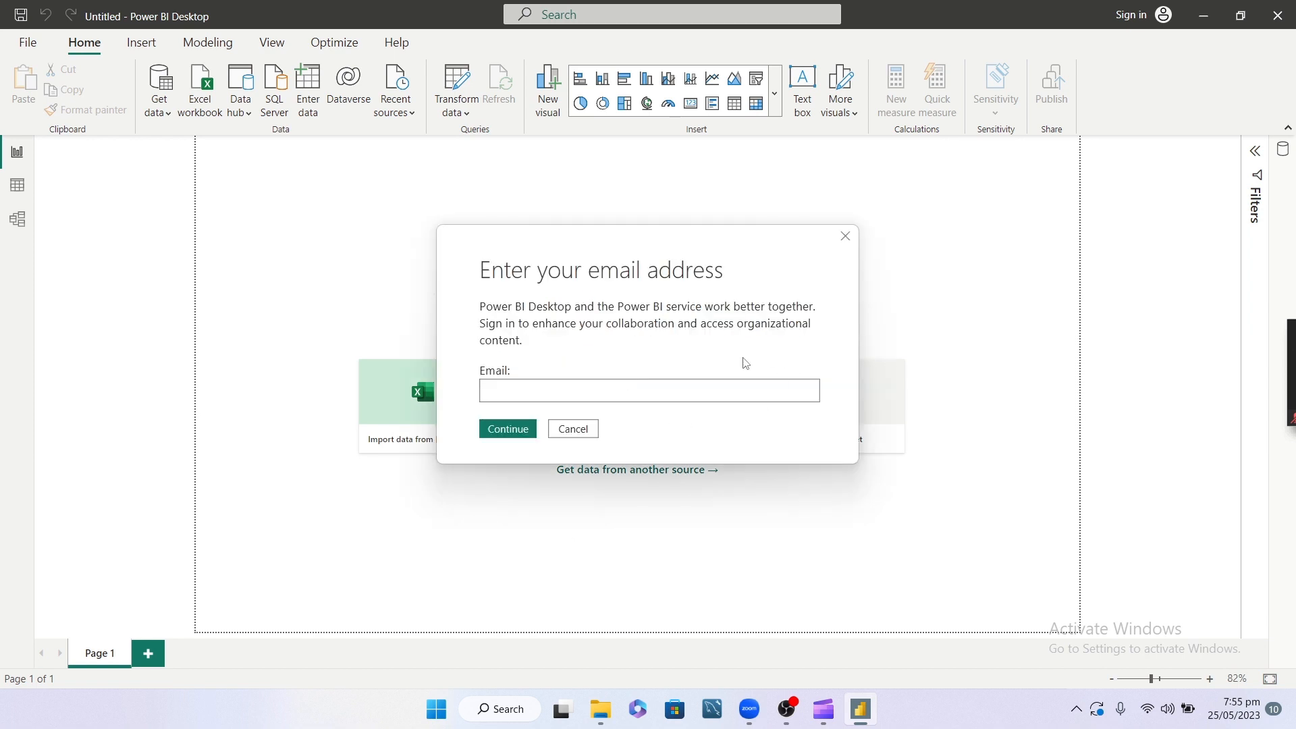
click(570, 429)
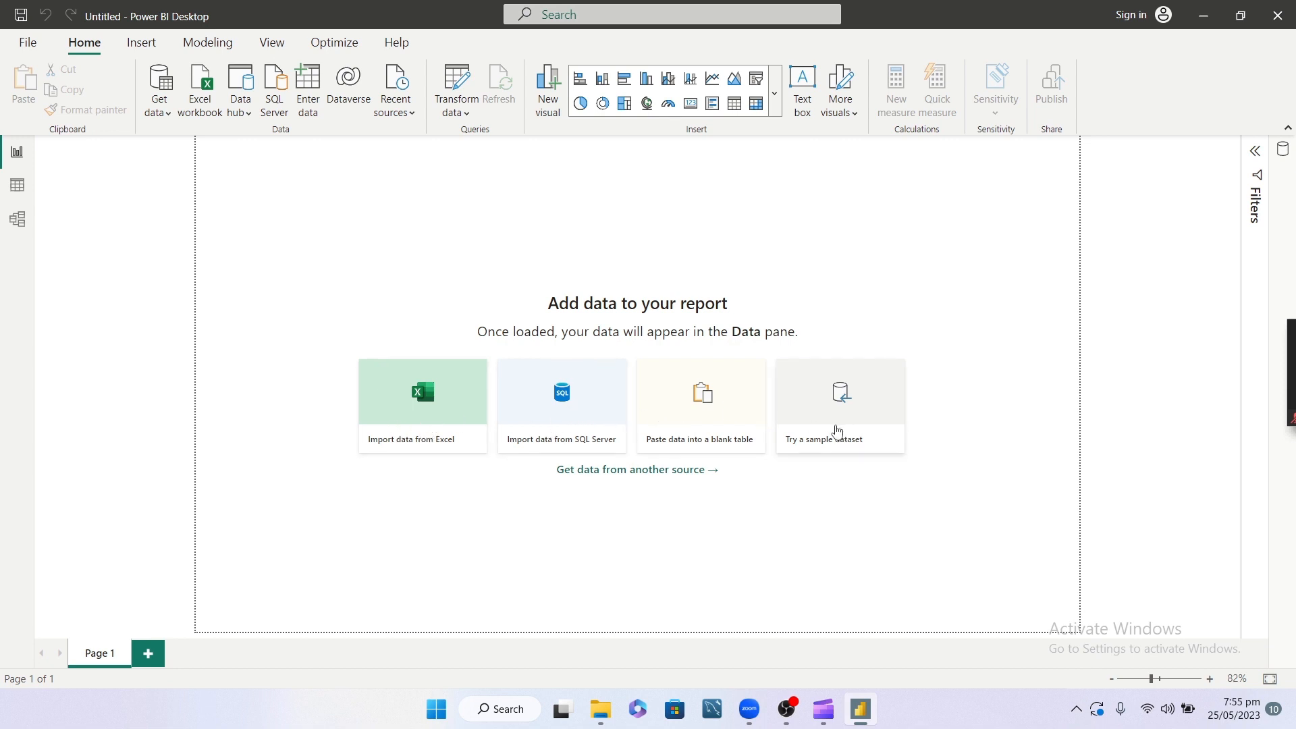
Import the ds_salaries CSV file from the Documents folder inside Downloads and open it in Power Query Editor with Transform Data
click(162, 97)
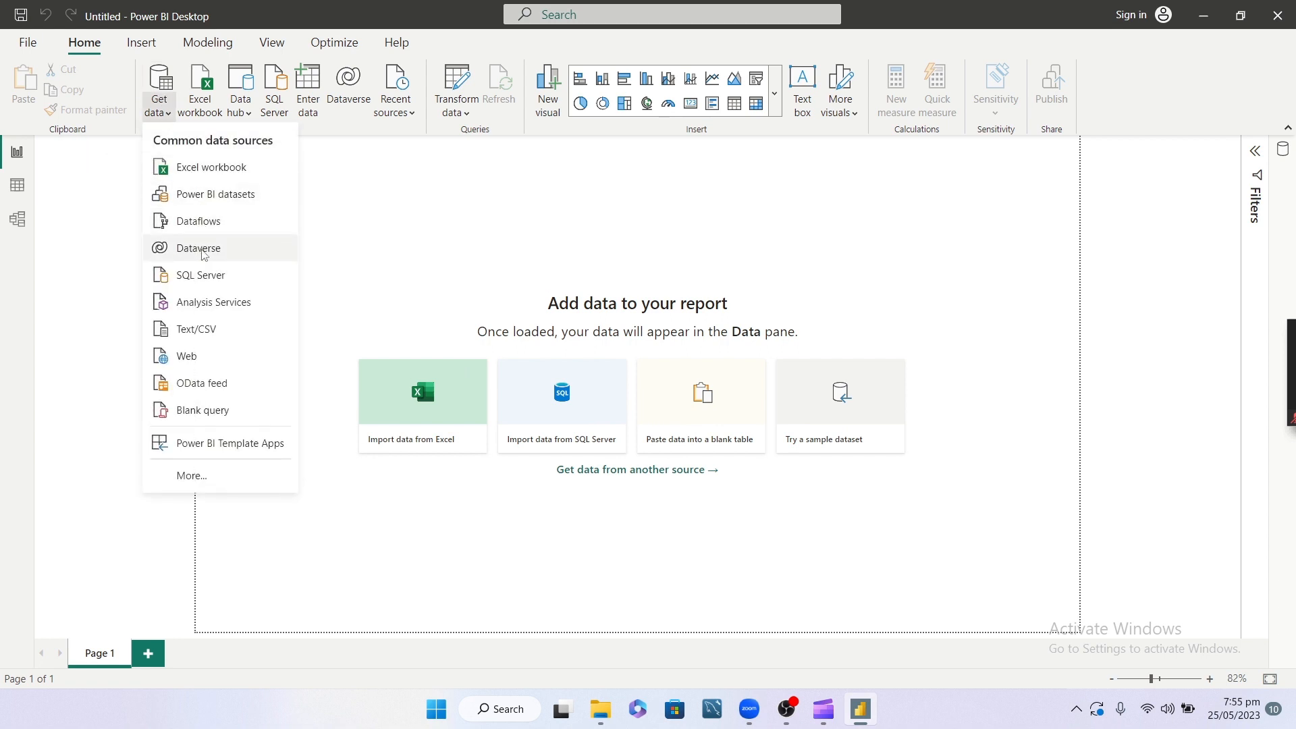
click(196, 330)
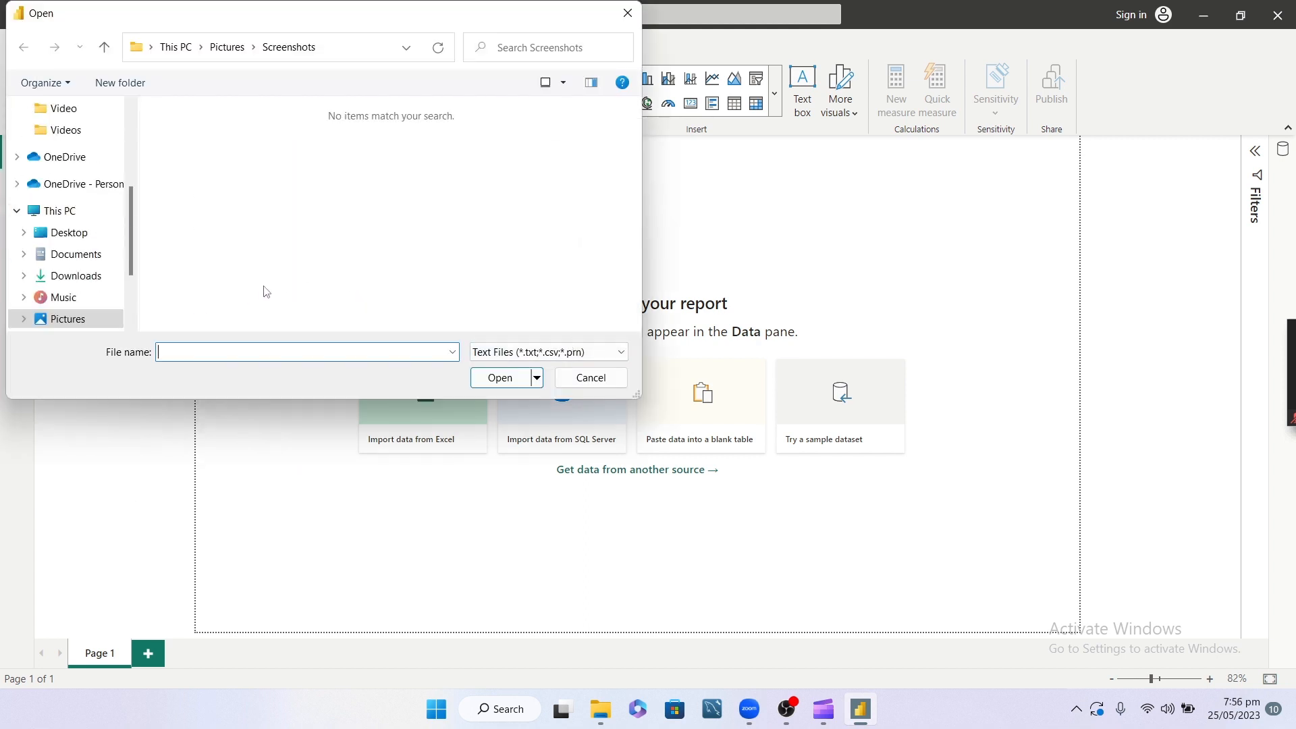
click(64, 262)
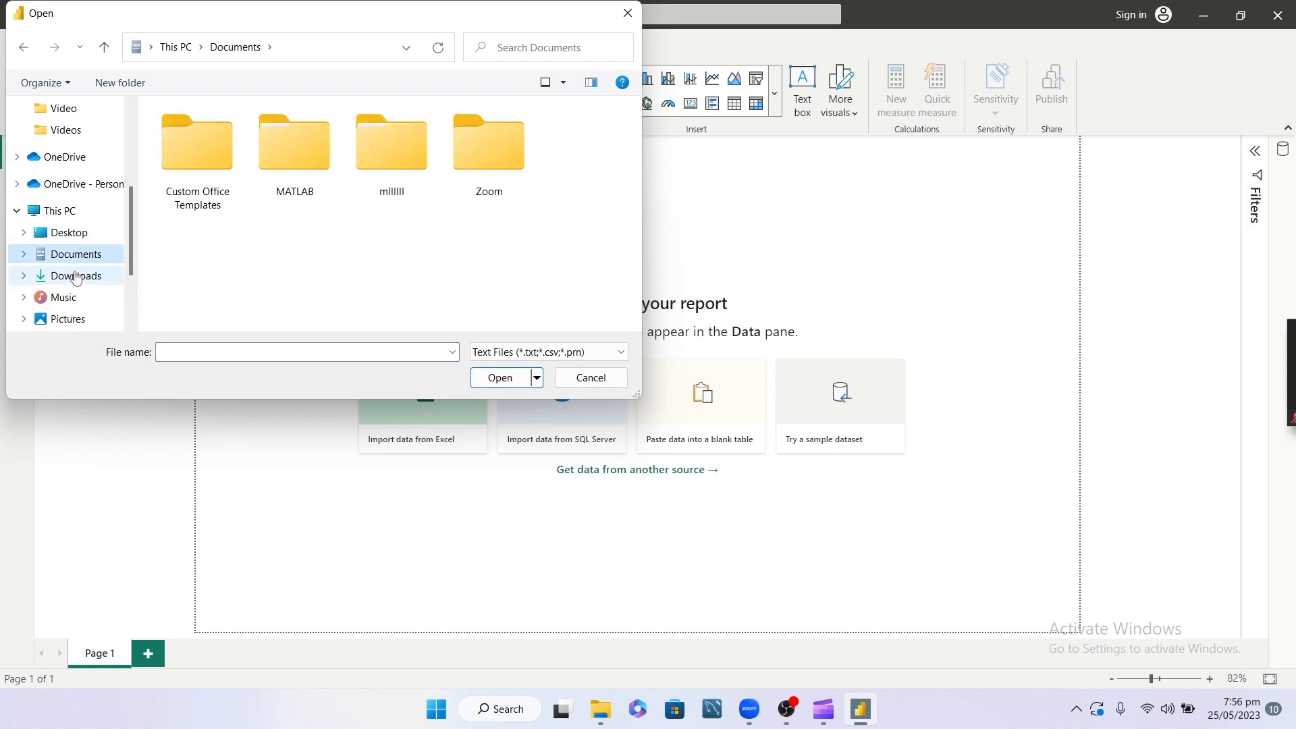
click(76, 276)
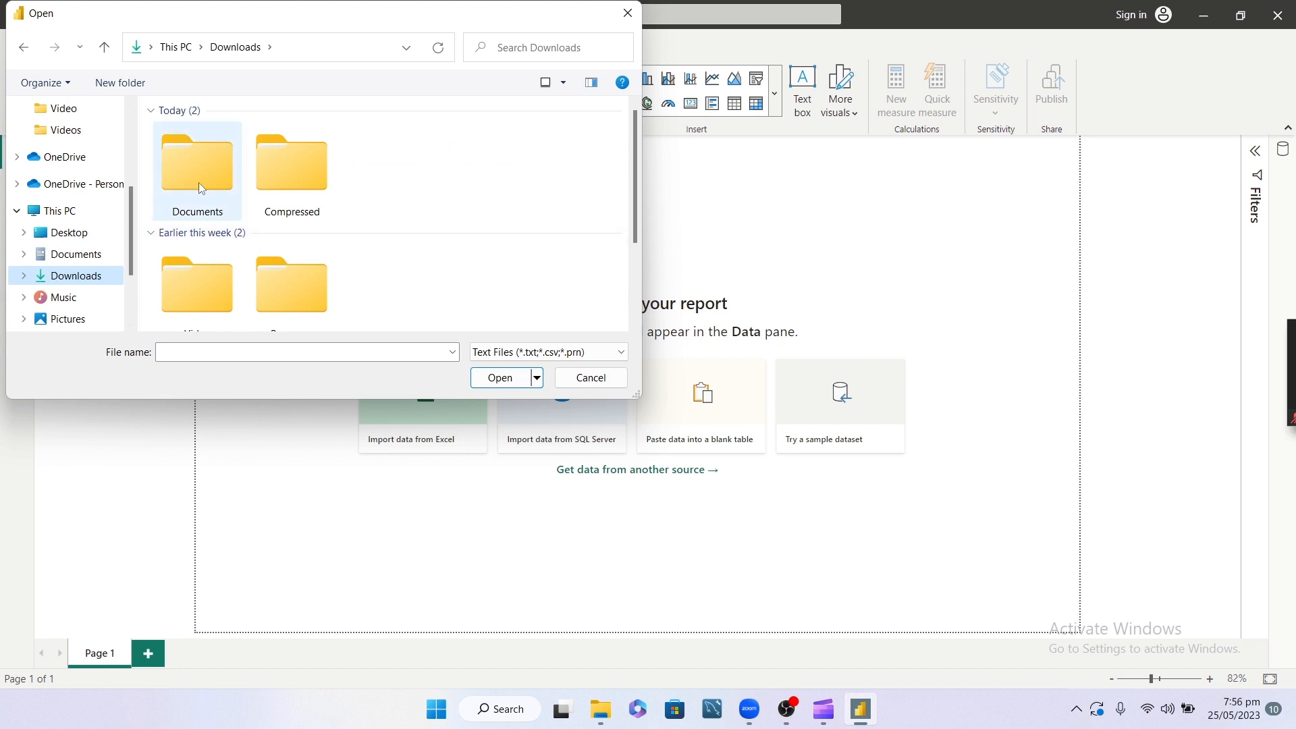
double_click(189, 164)
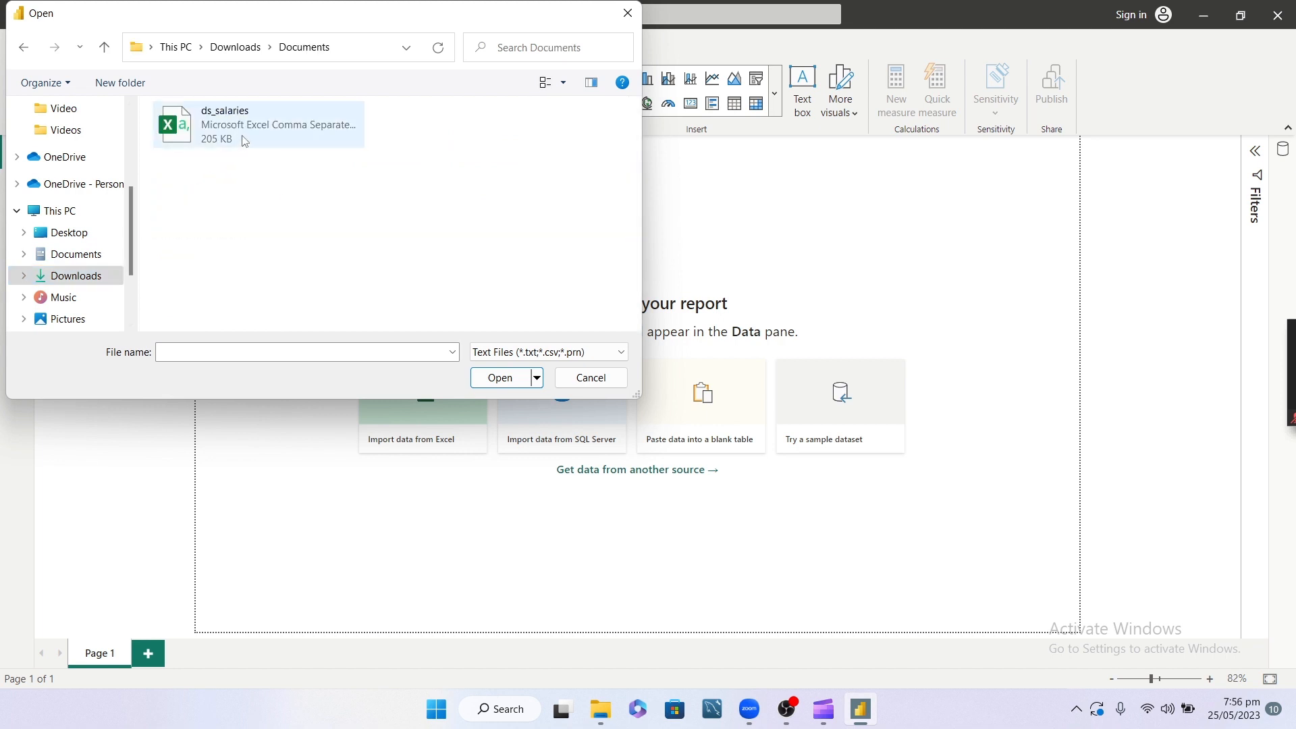
click(244, 141)
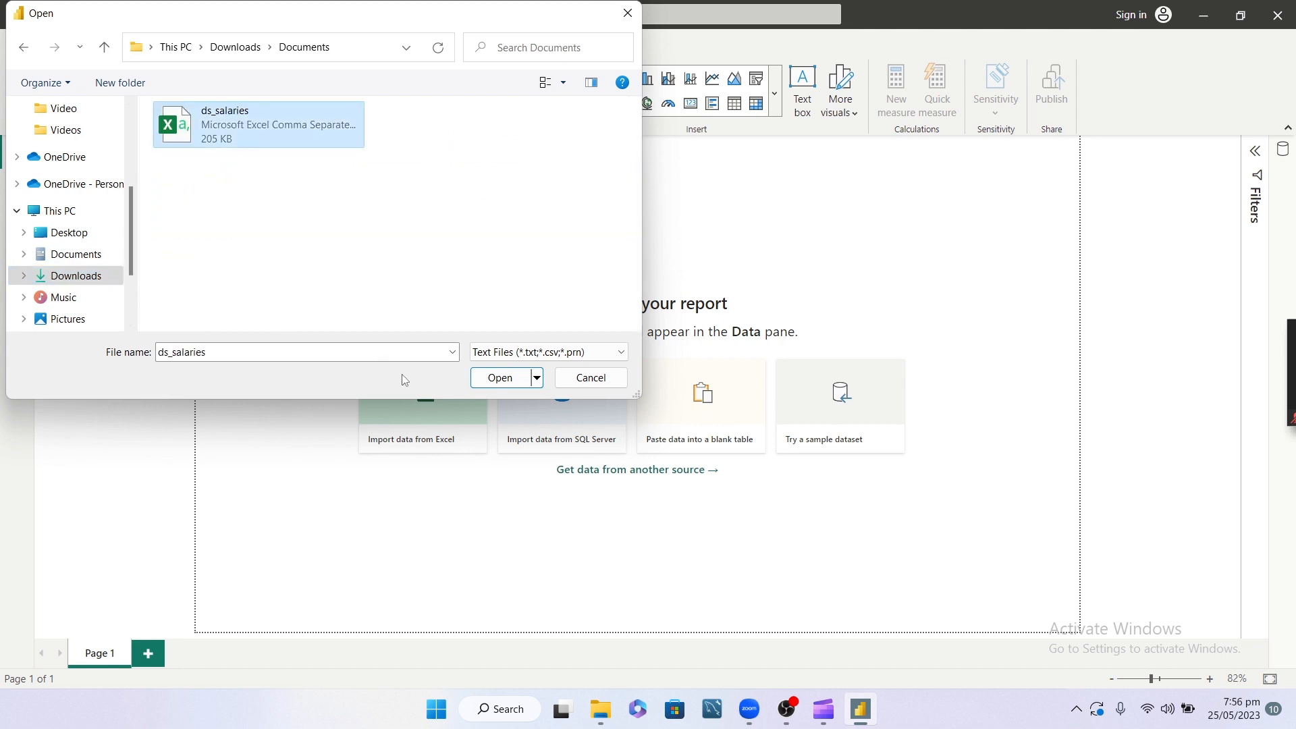
click(511, 383)
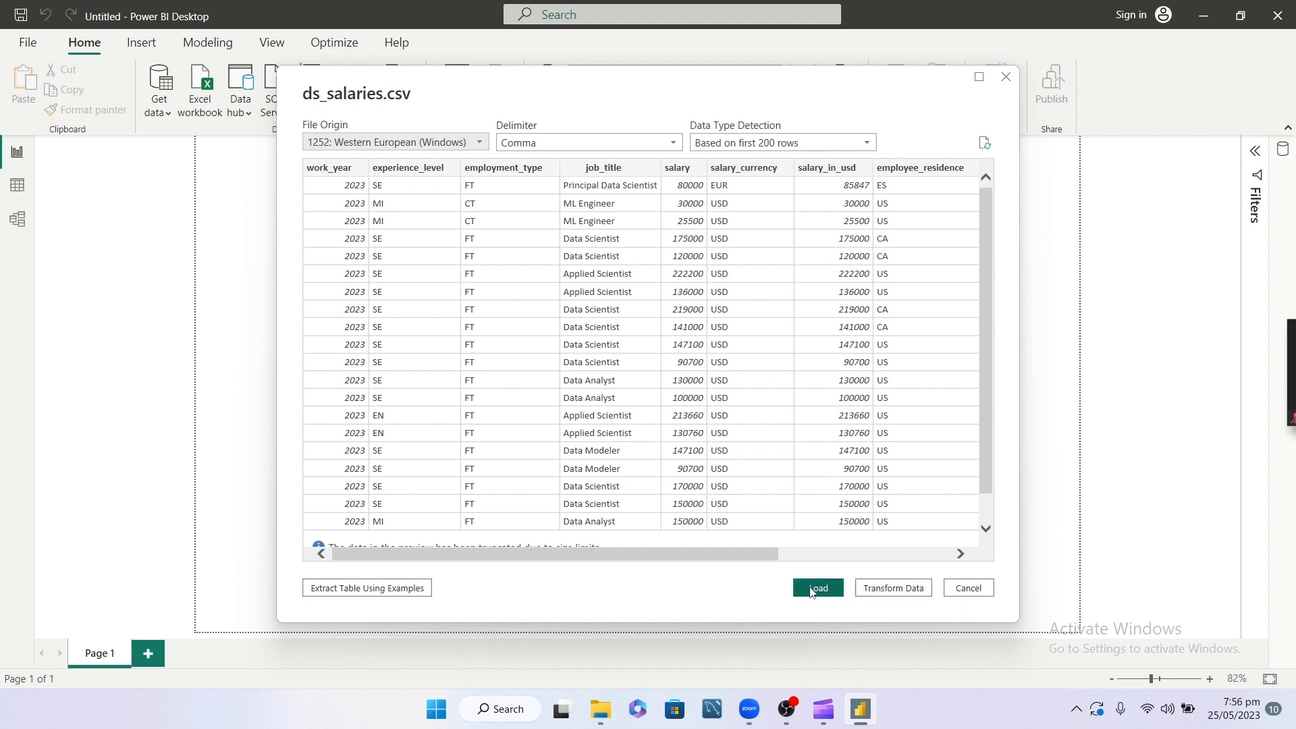
click(891, 587)
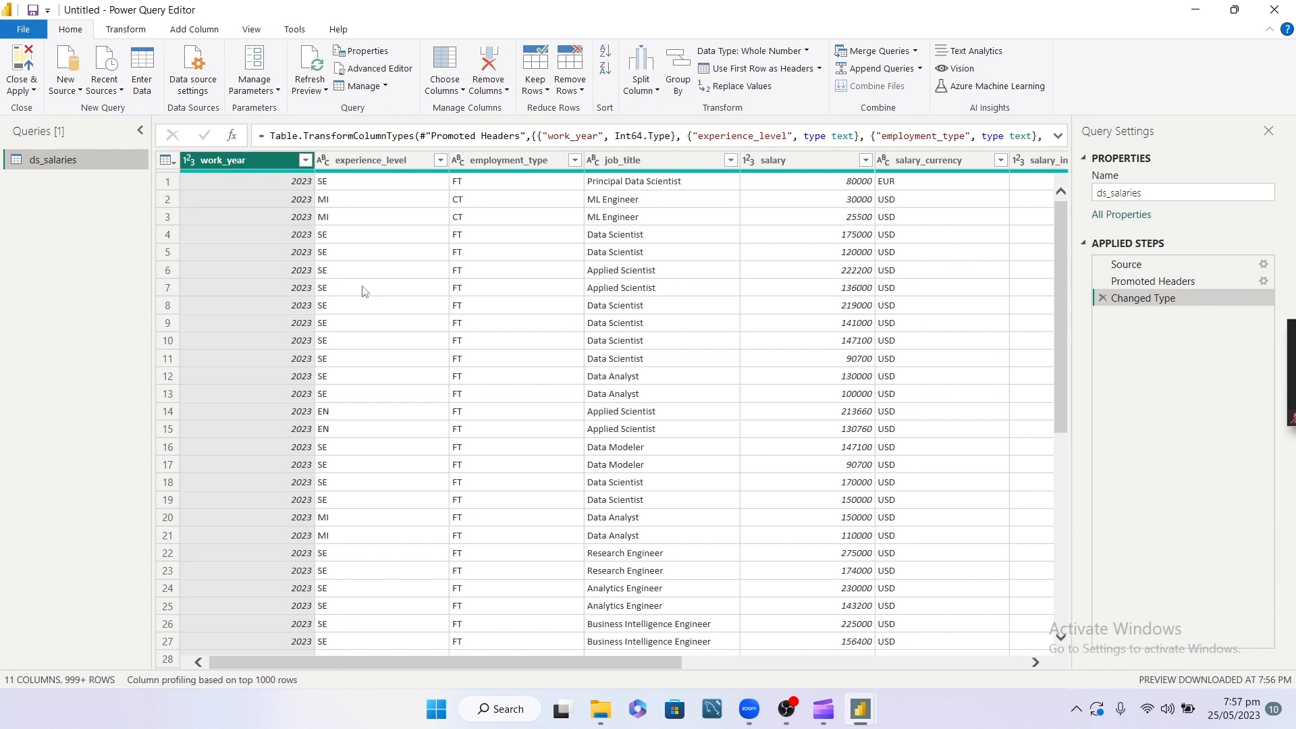
Look through the rows of the ds_salaries table and remove all rows containing errors
scroll(337, 400, down, 2)
scroll(337, 400, down, 20)
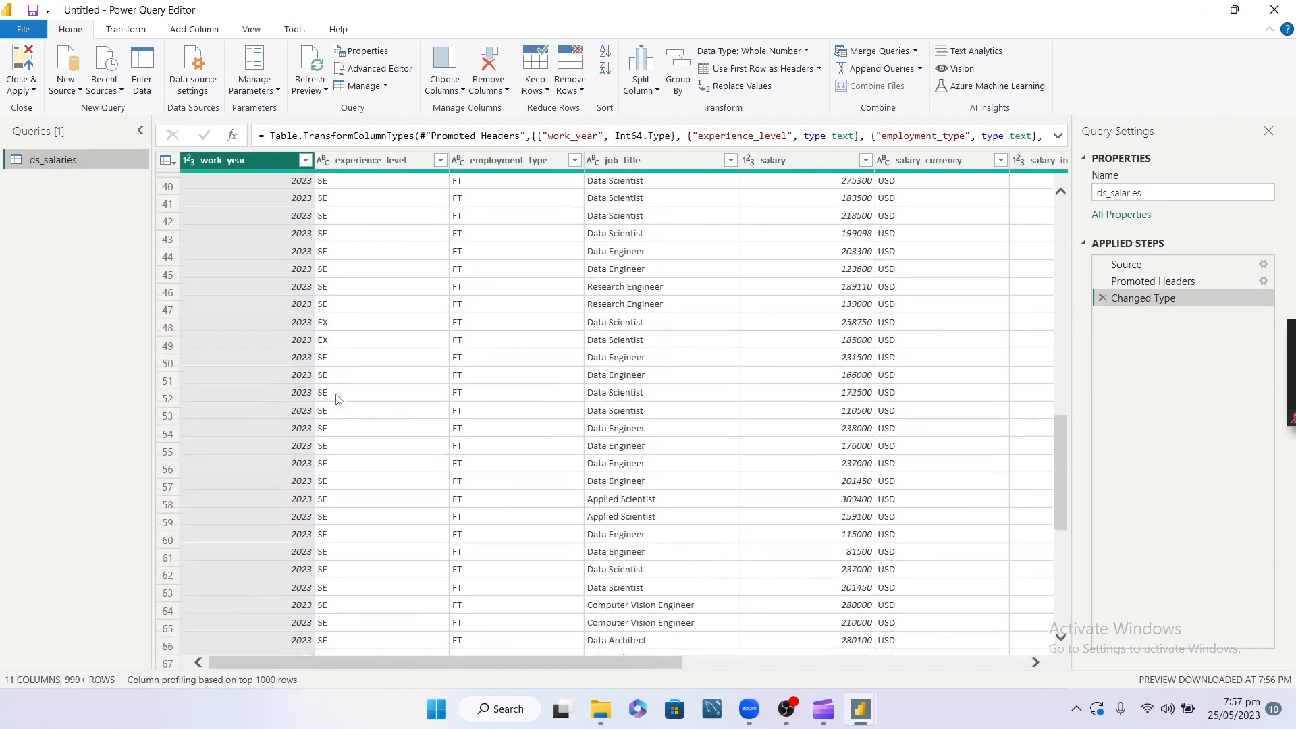
scroll(338, 399, down, 20)
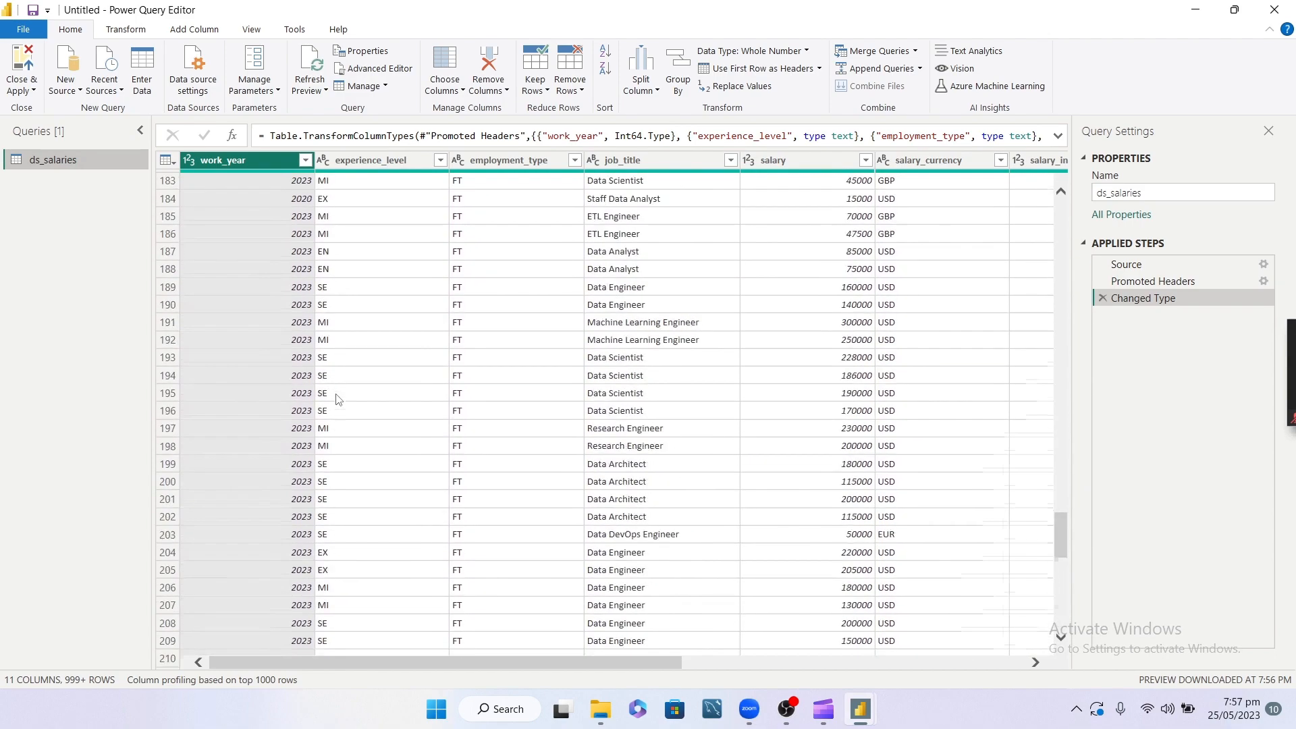
scroll(338, 399, up, 20)
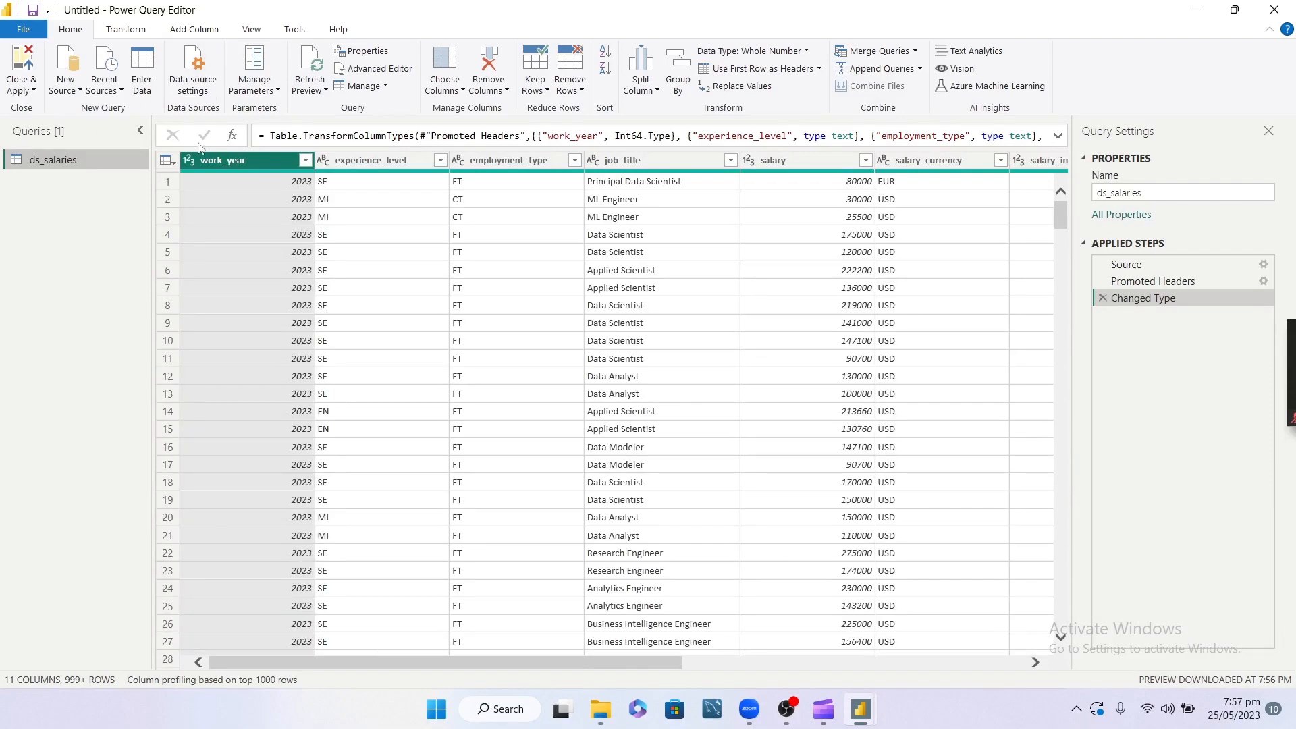
click(168, 161)
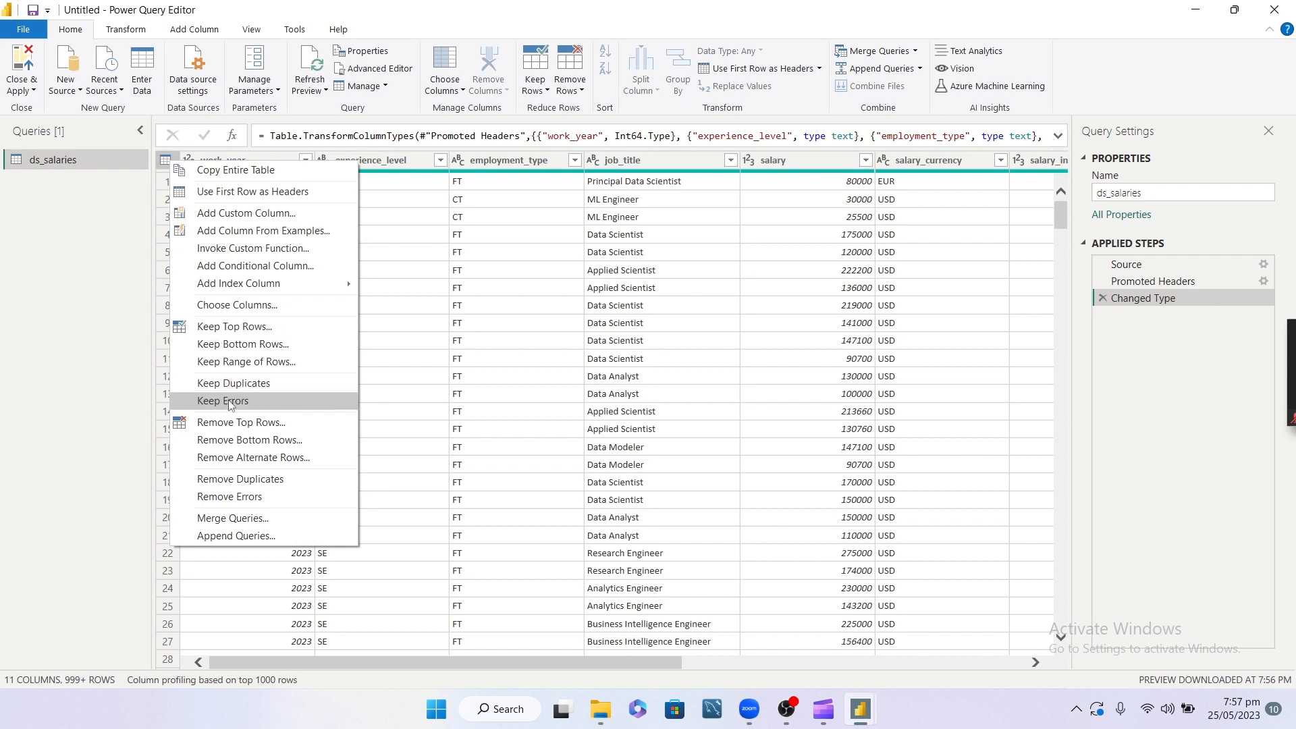
click(238, 496)
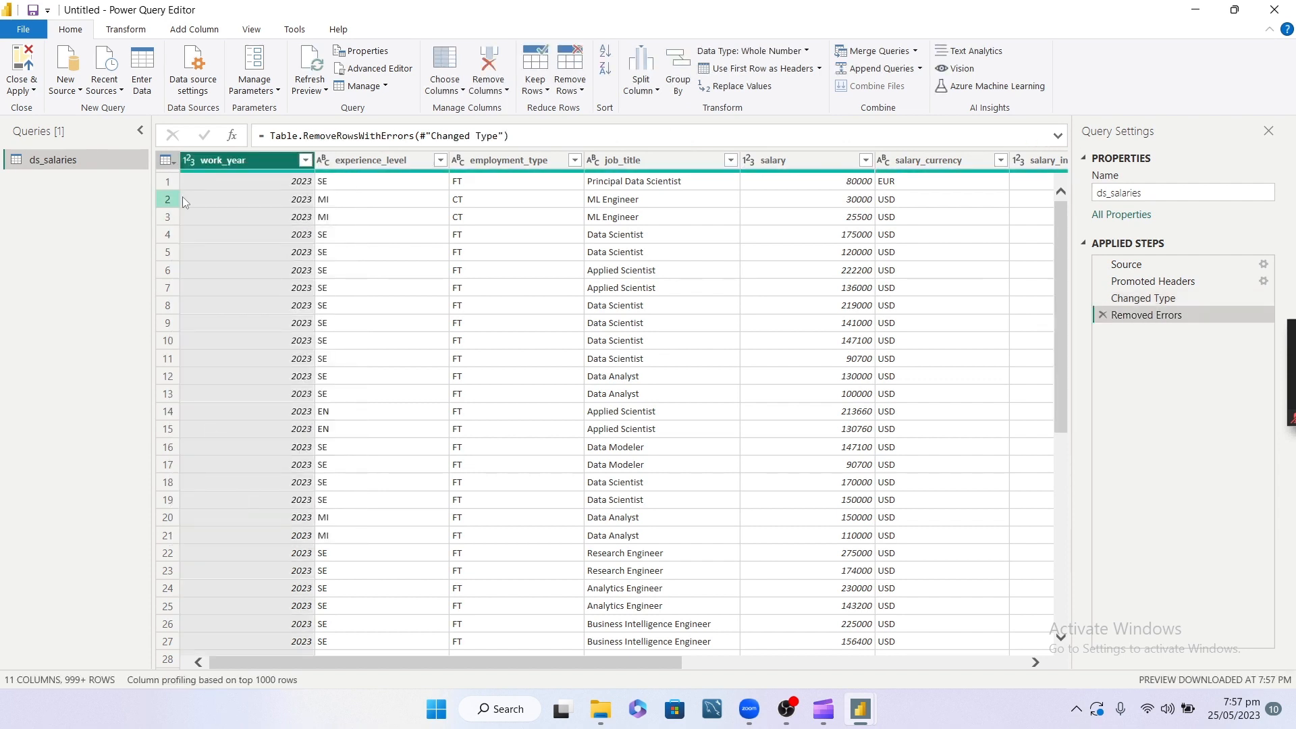
Remove duplicate rows from the entire ds_salaries table
click(168, 160)
click(192, 162)
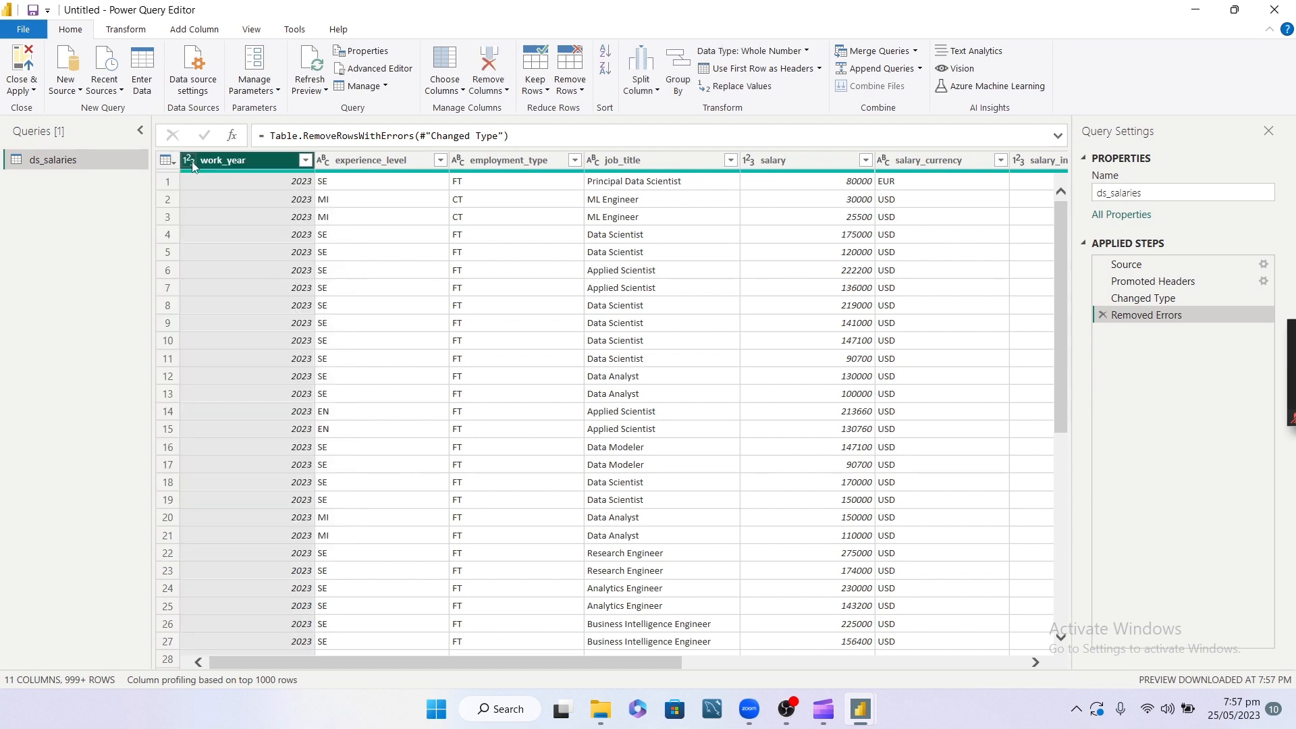
click(191, 162)
key(ctrl+a)
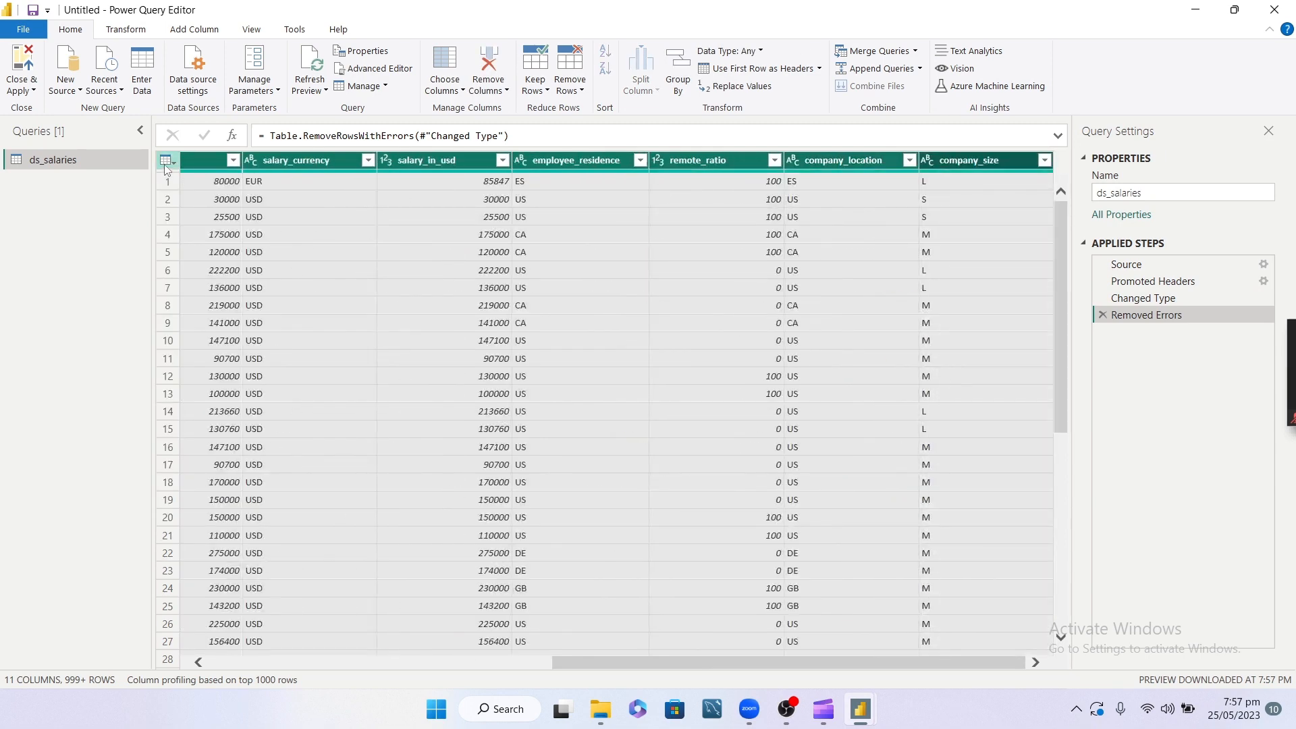
click(165, 162)
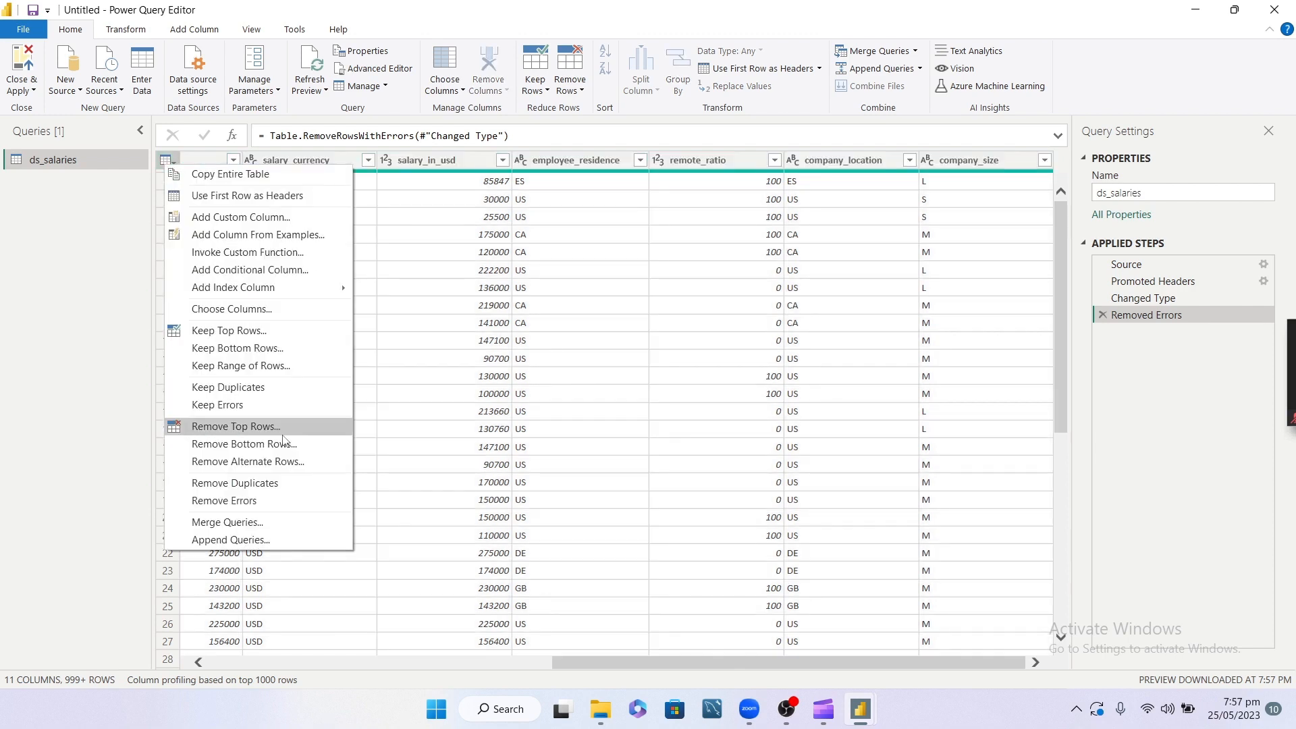
click(235, 484)
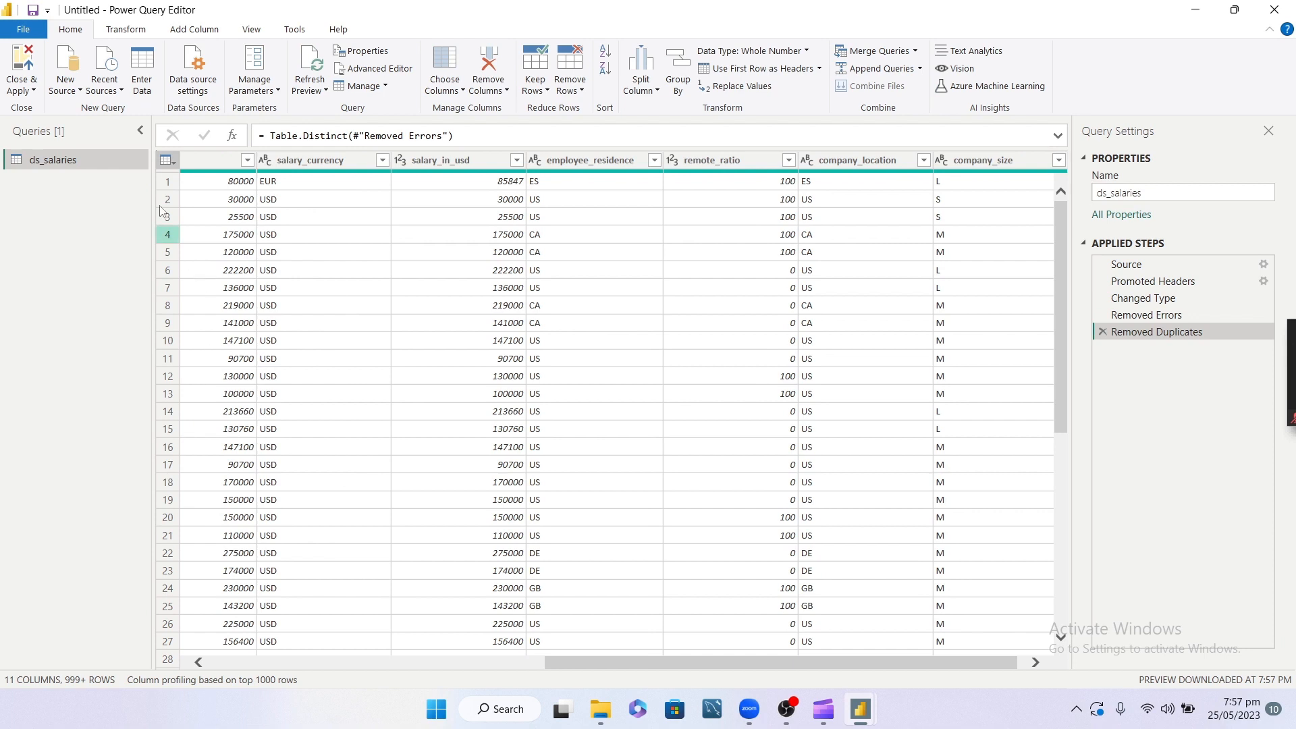
Remove error rows once more from the deduplicated ds_salaries table and look over all its columns
click(167, 158)
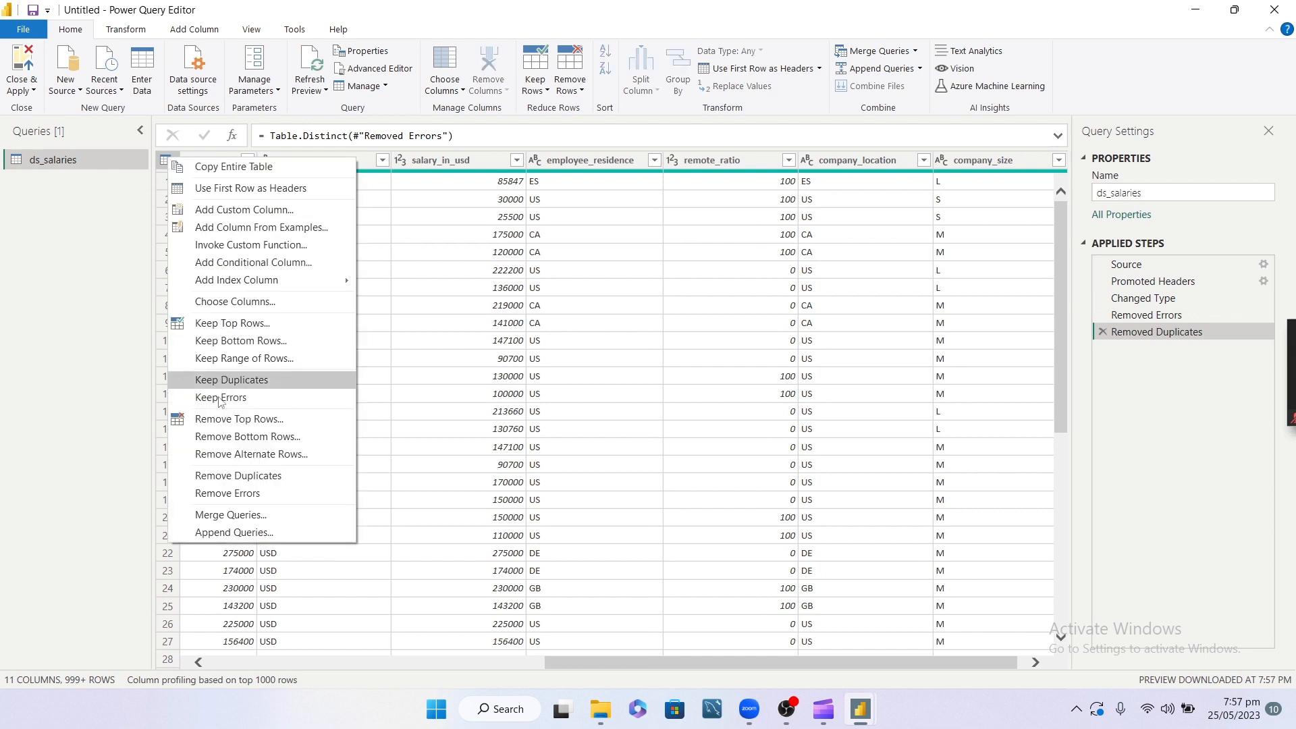
click(258, 494)
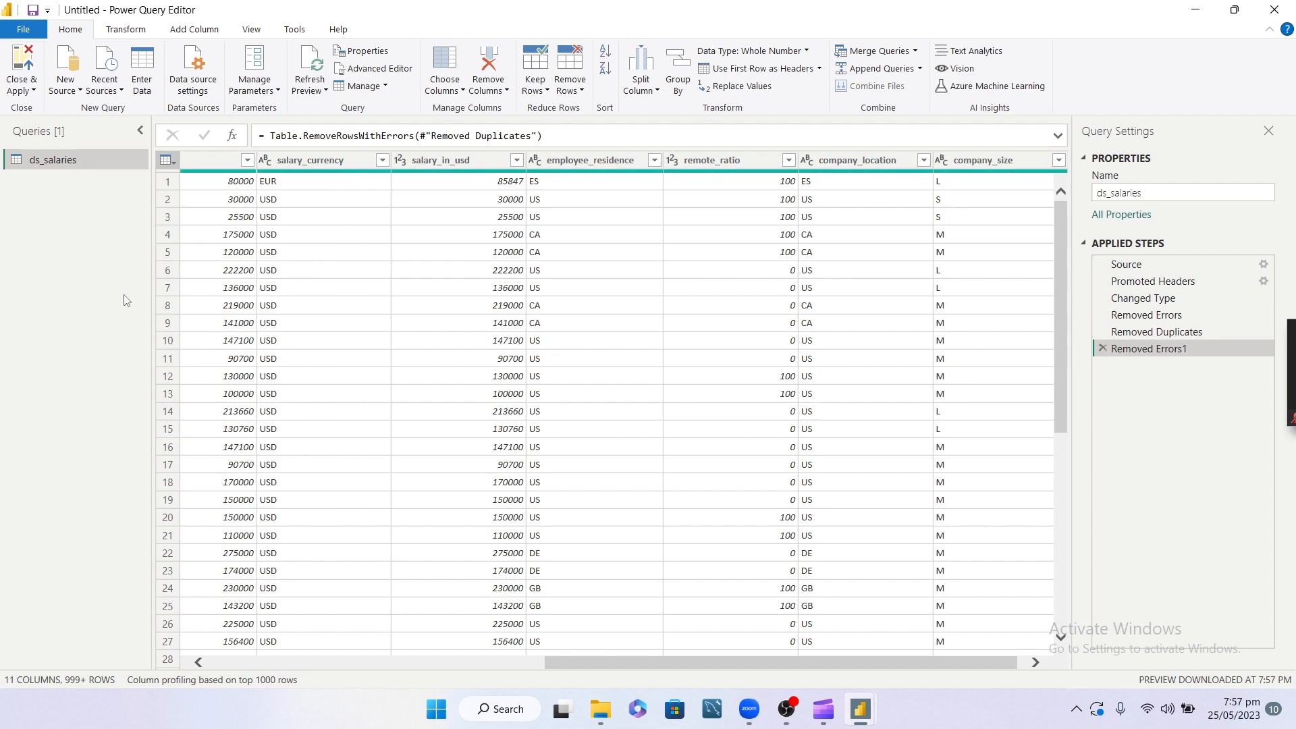
scroll(279, 292, left, 3)
scroll(279, 291, left, 3)
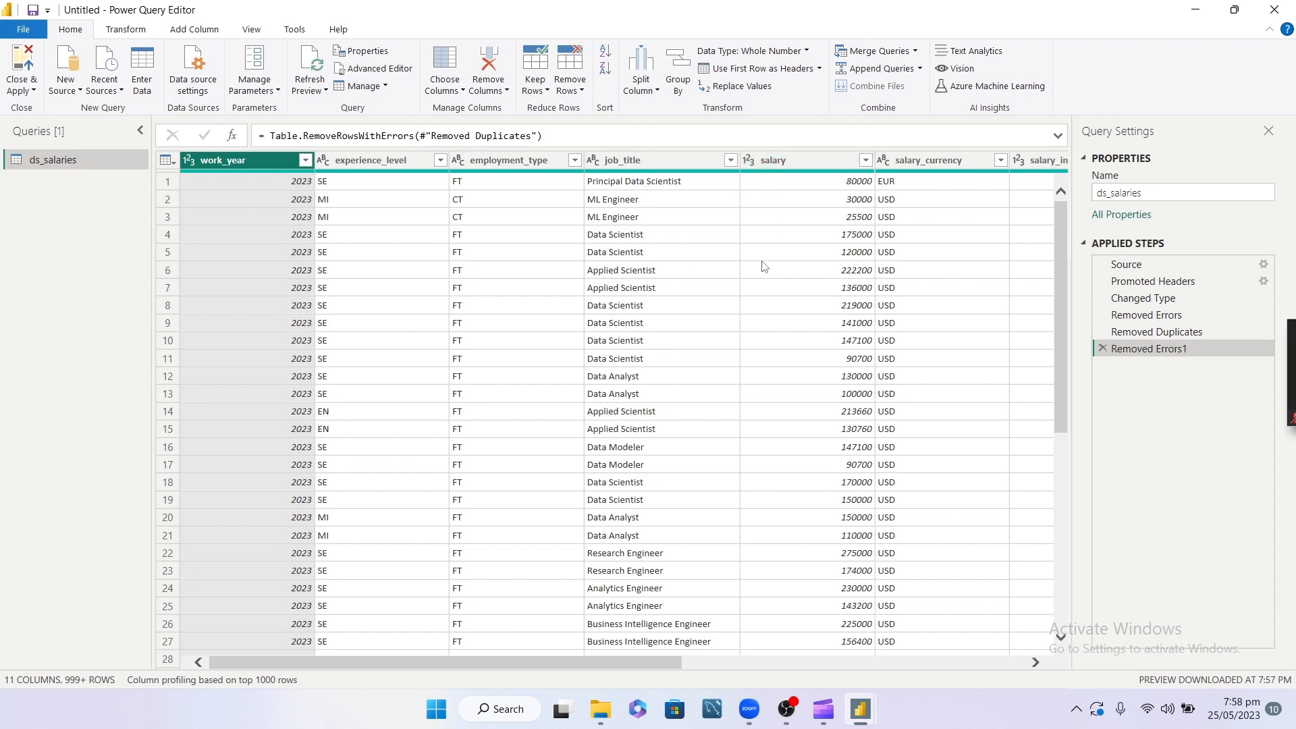
scroll(763, 266, right, 5)
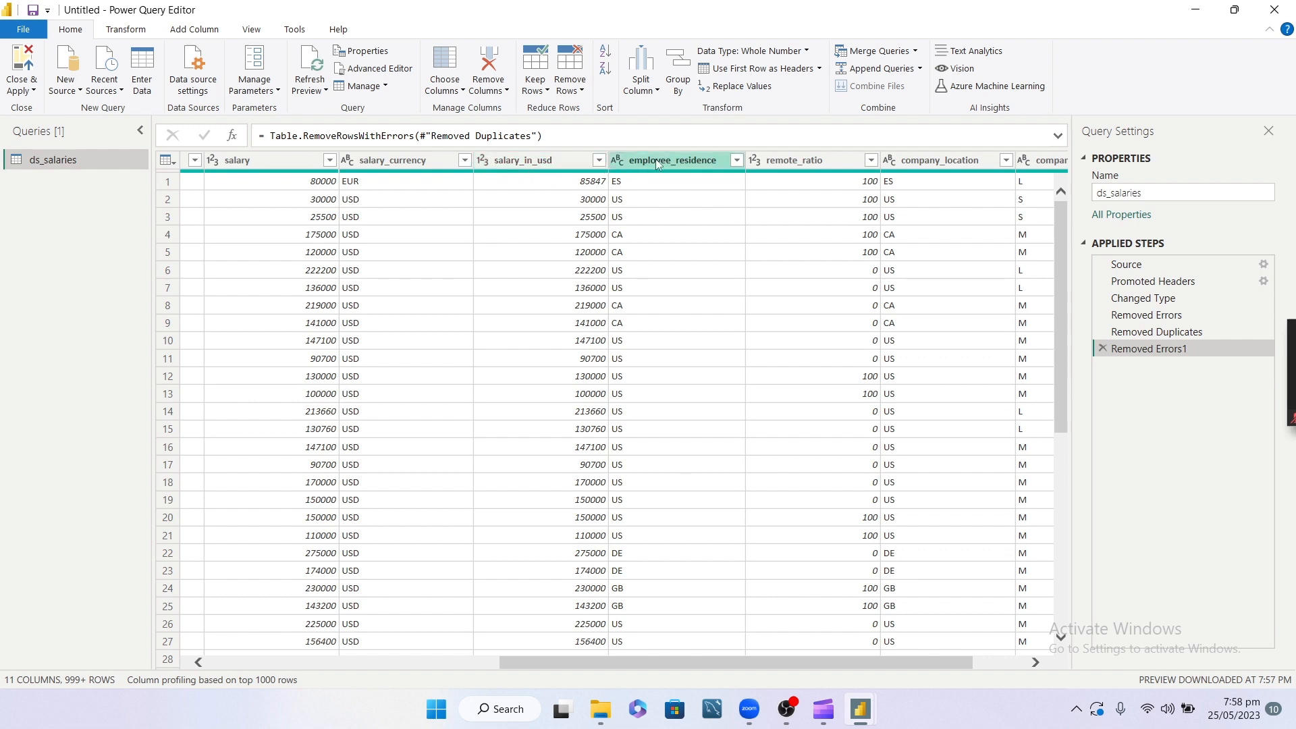
scroll(780, 179, right, 3)
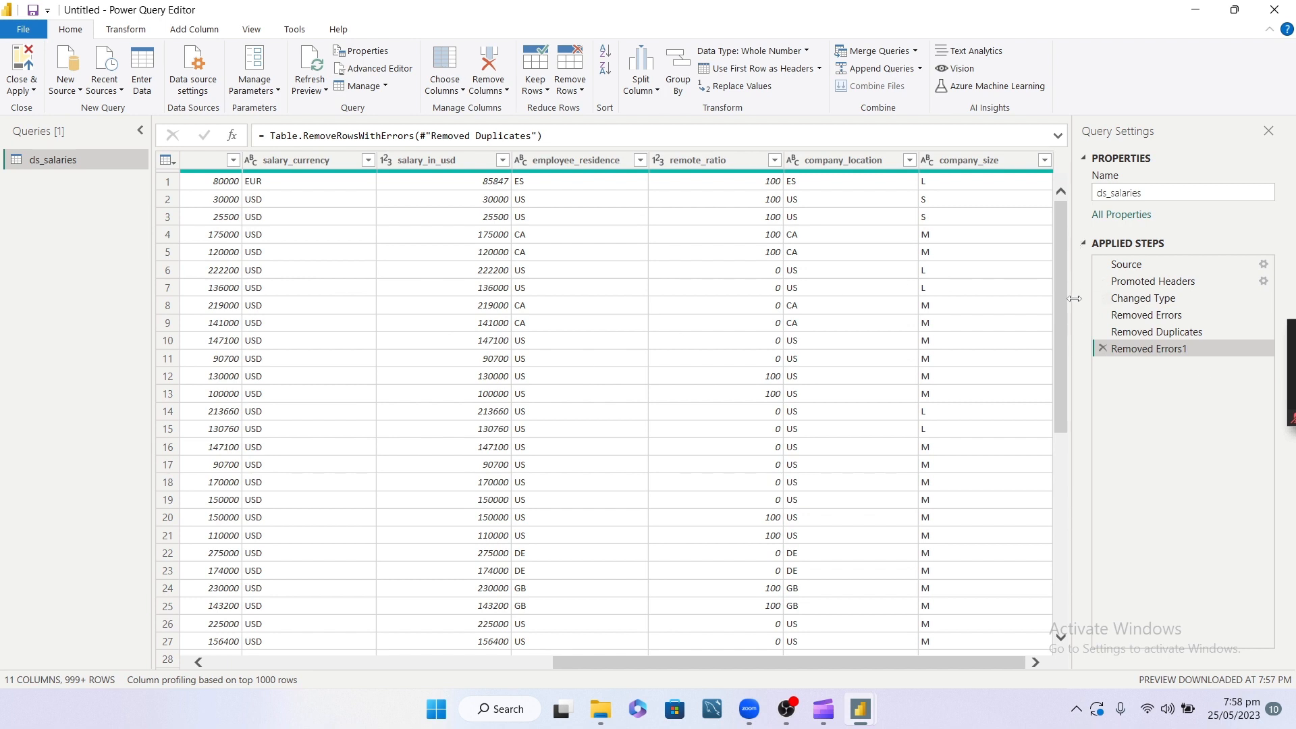
Rename the ds_salaries query as "Data Scientists Salary in 2023" and dismiss the incoming message notification
click(1154, 197)
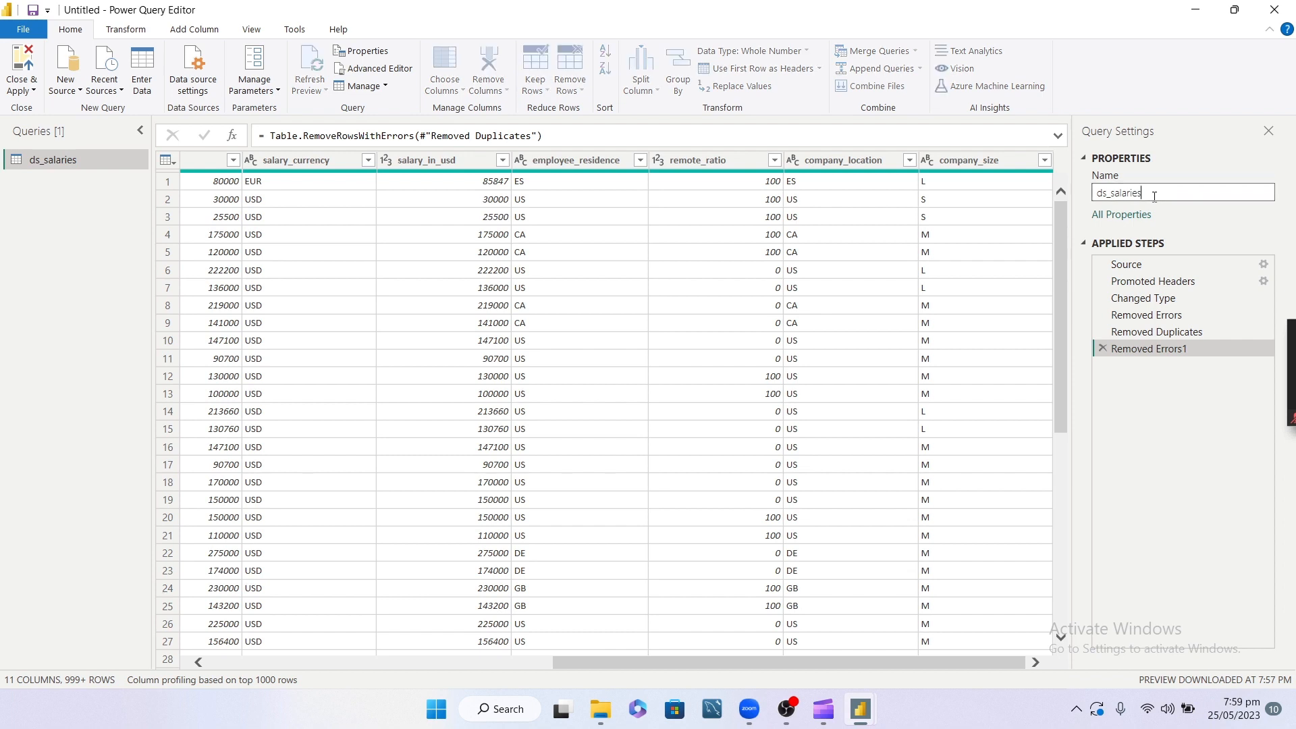
double_click(1154, 197)
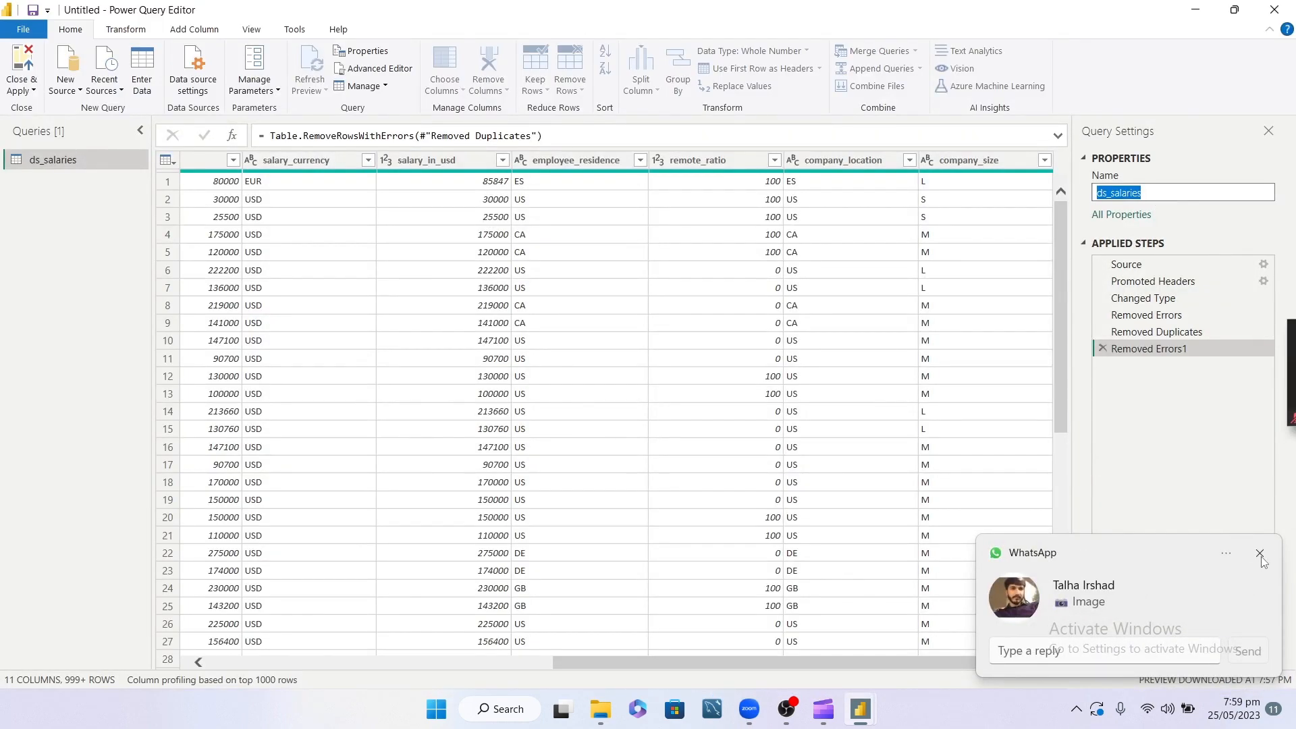
click(1259, 553)
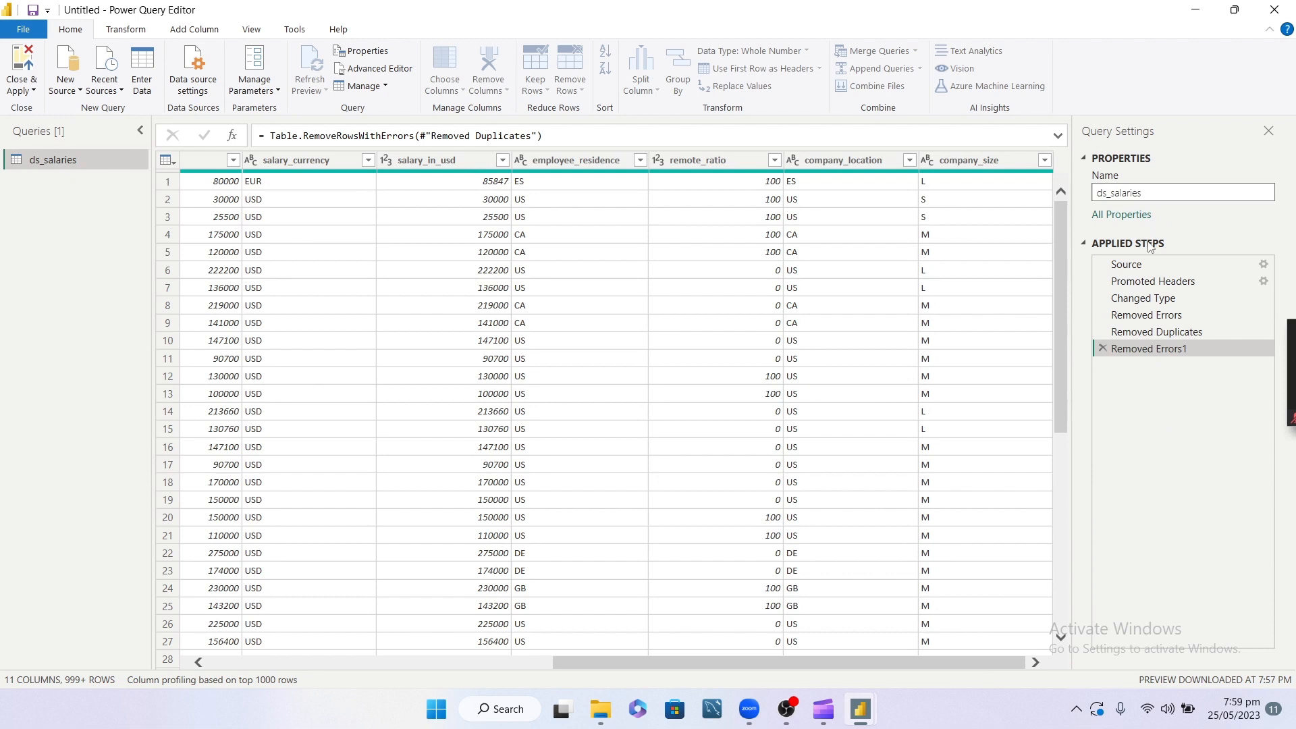
click(1149, 196)
double_click(1150, 200)
text(Data Scientists Salary in 2023)
key(Return)
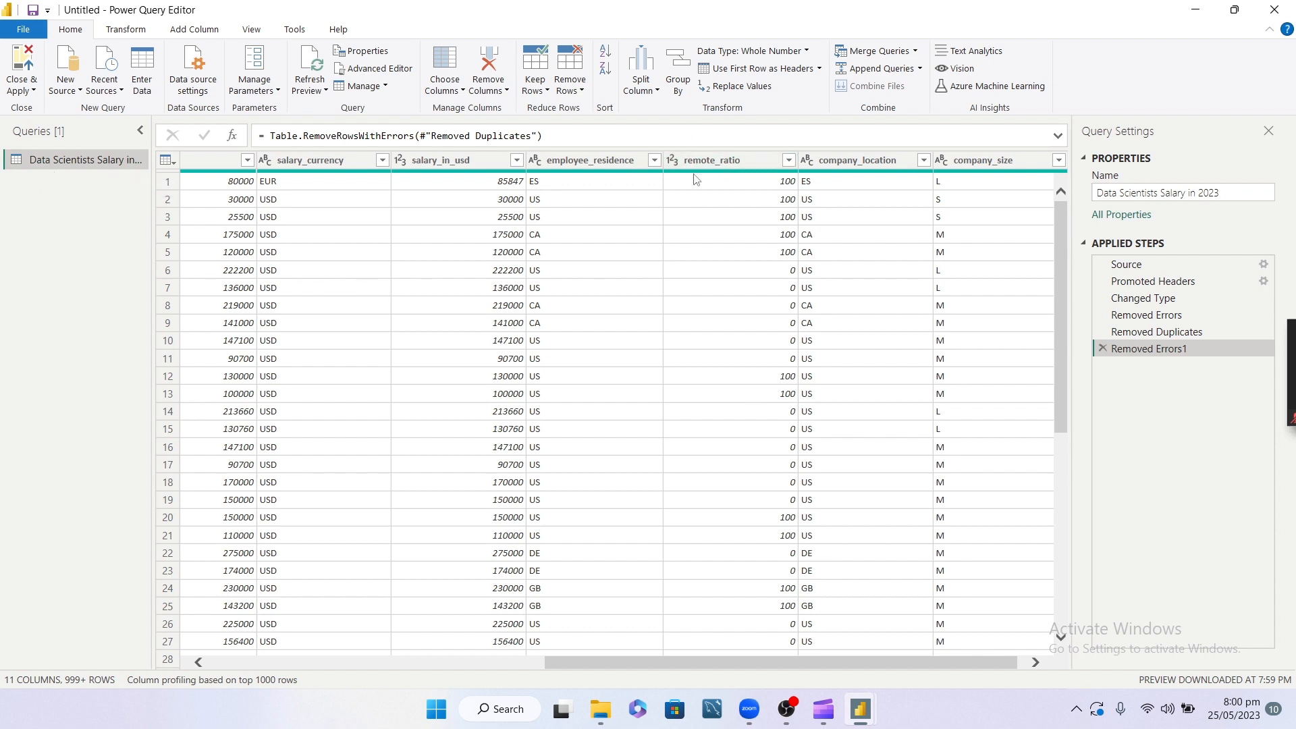
Rename the employee_residence column as "Residencies" and the salary_in_usd column as "USD Salaries"
double_click(577, 160)
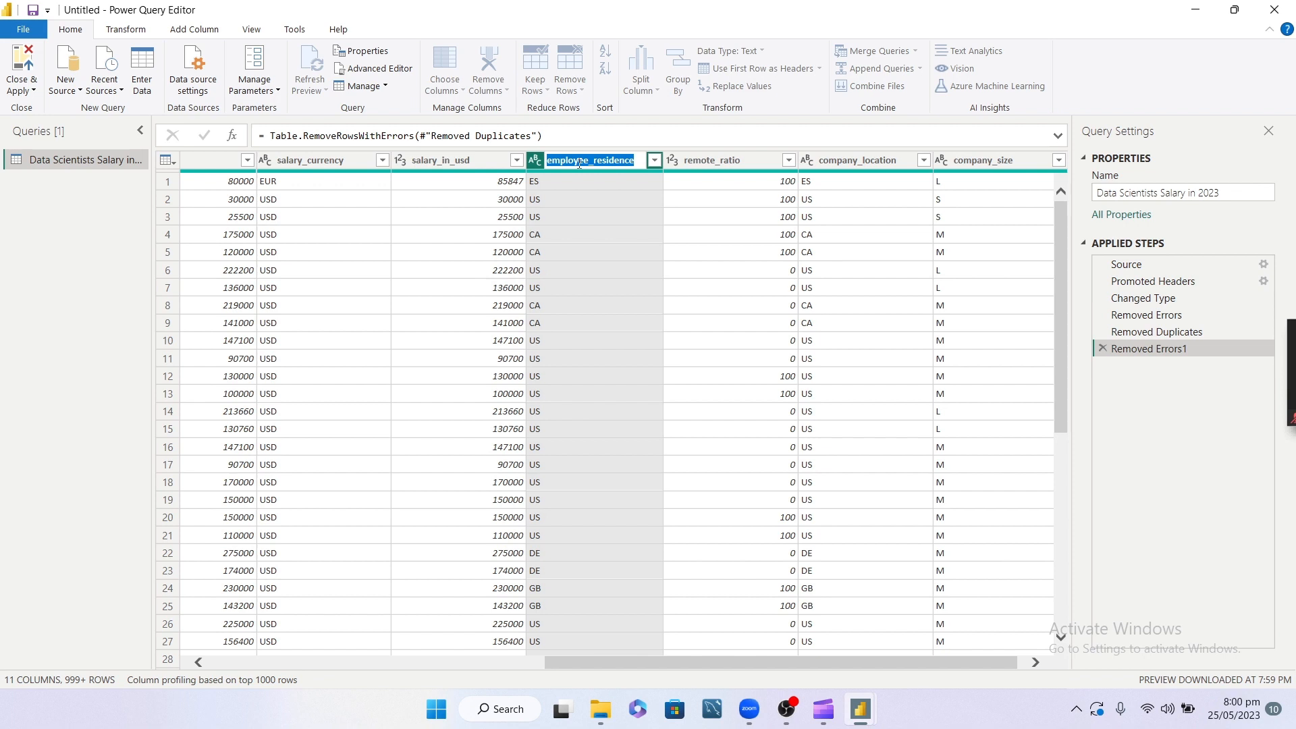
text(Resi)
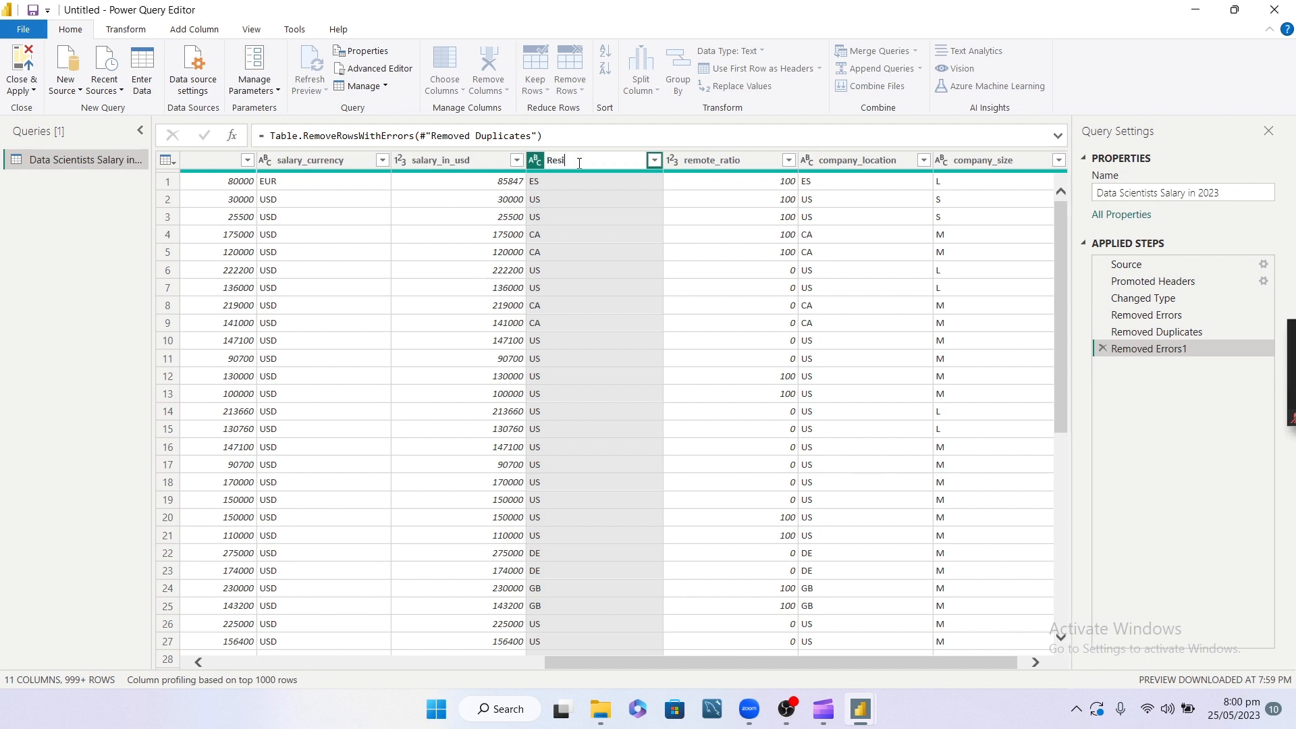
text(denties)
key(Return)
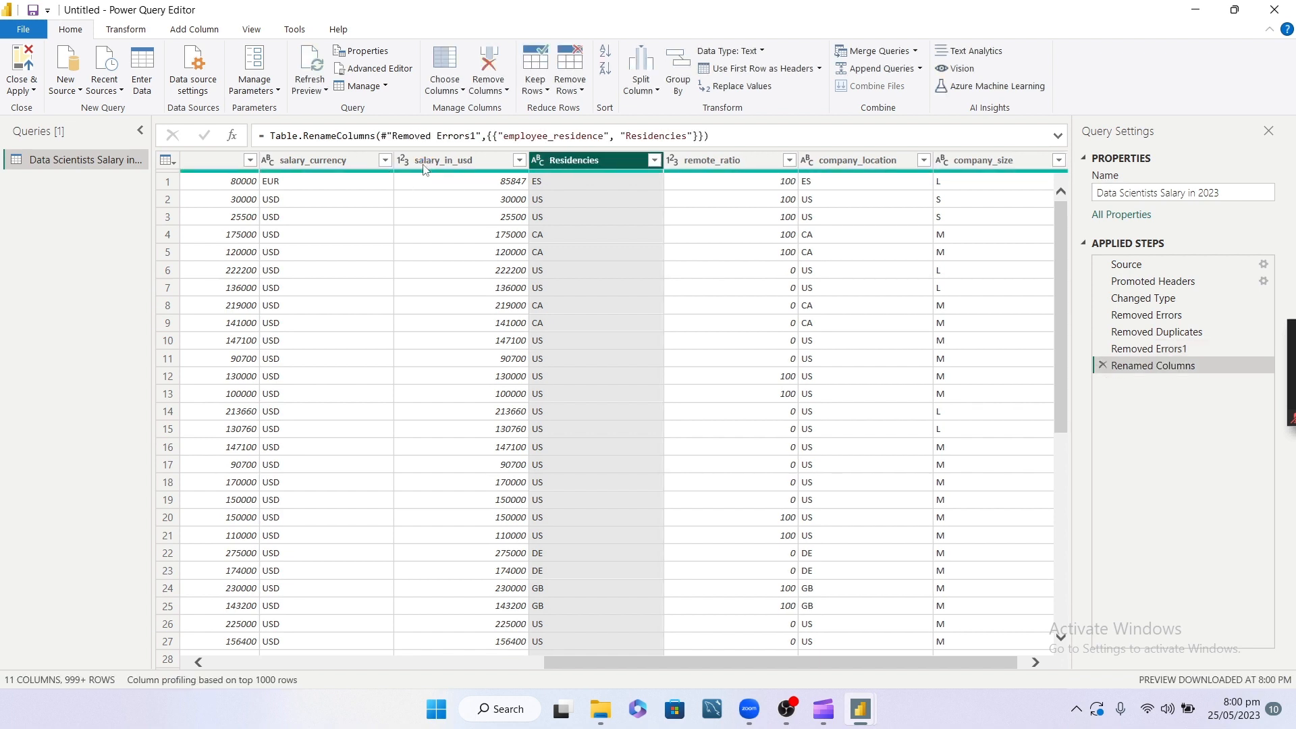
double_click(429, 161)
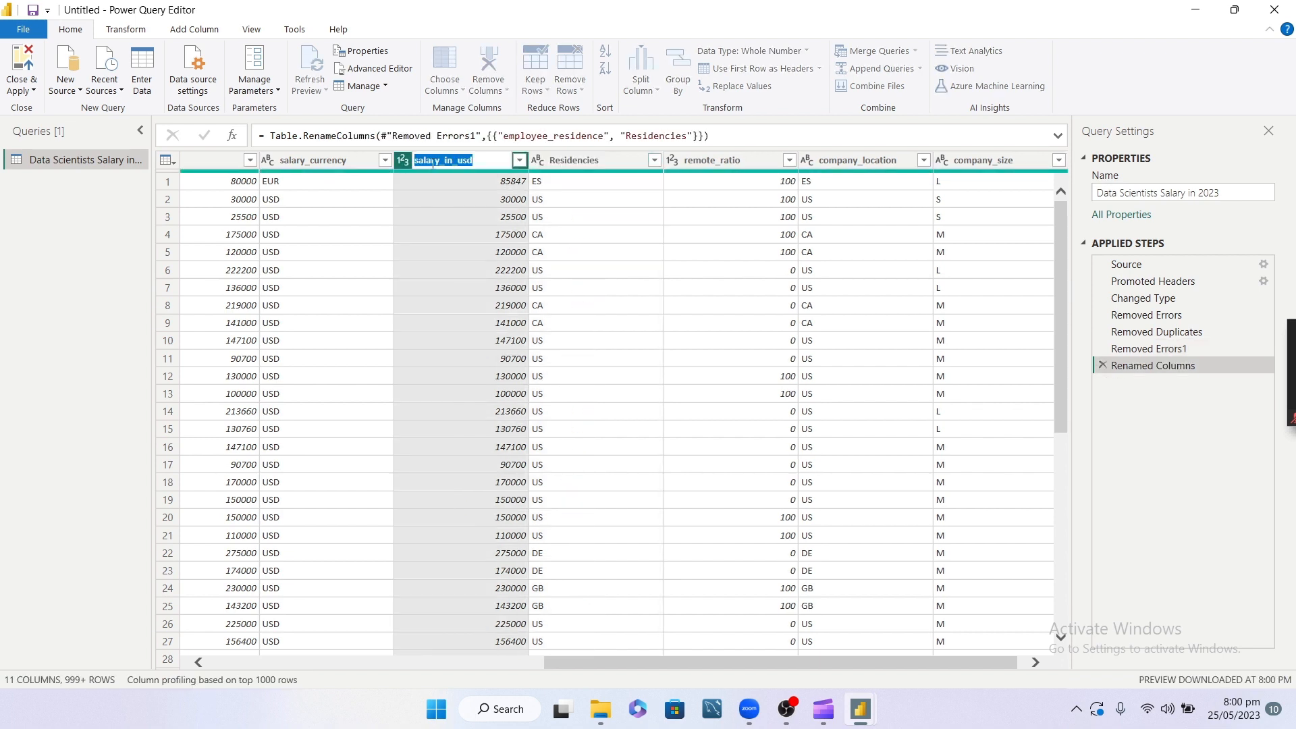
text(USD Salaries)
key(Return)
Rename the salary_currency column as "Currency" and the salary column as "Salary"
double_click(332, 159)
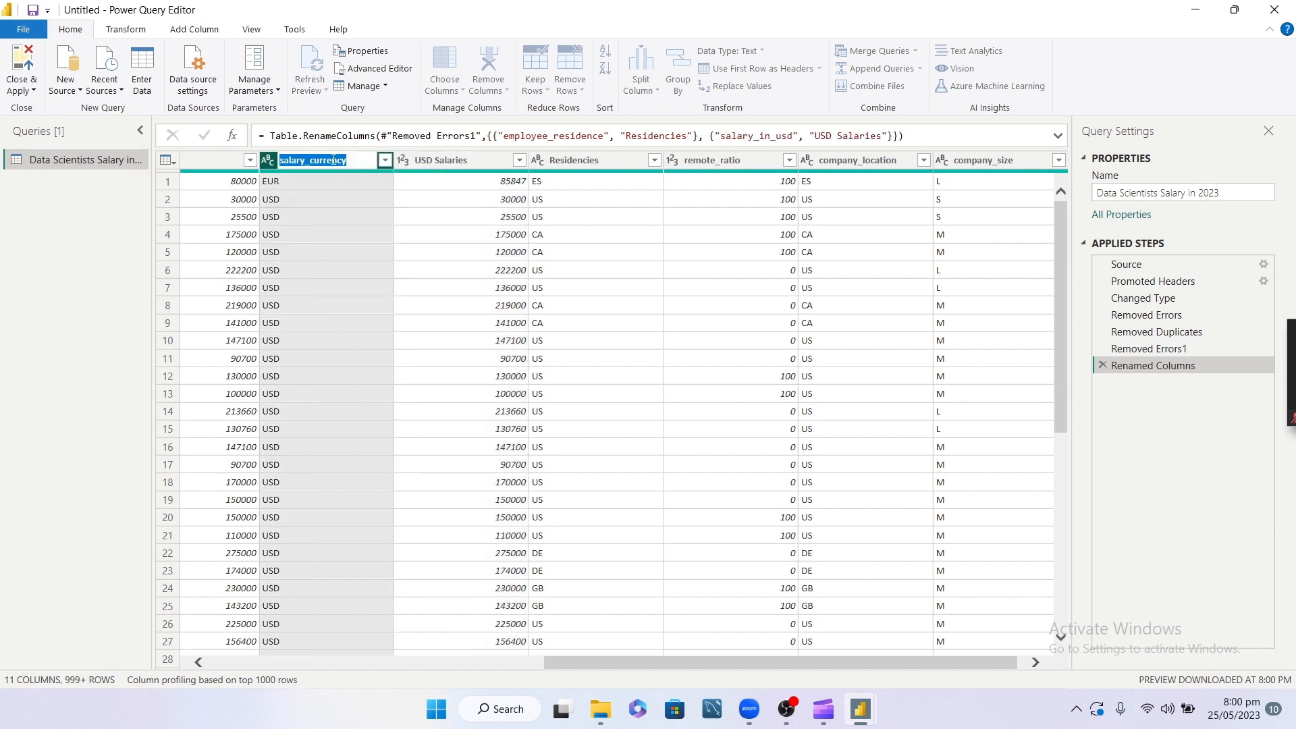
text(Currency)
key(Return)
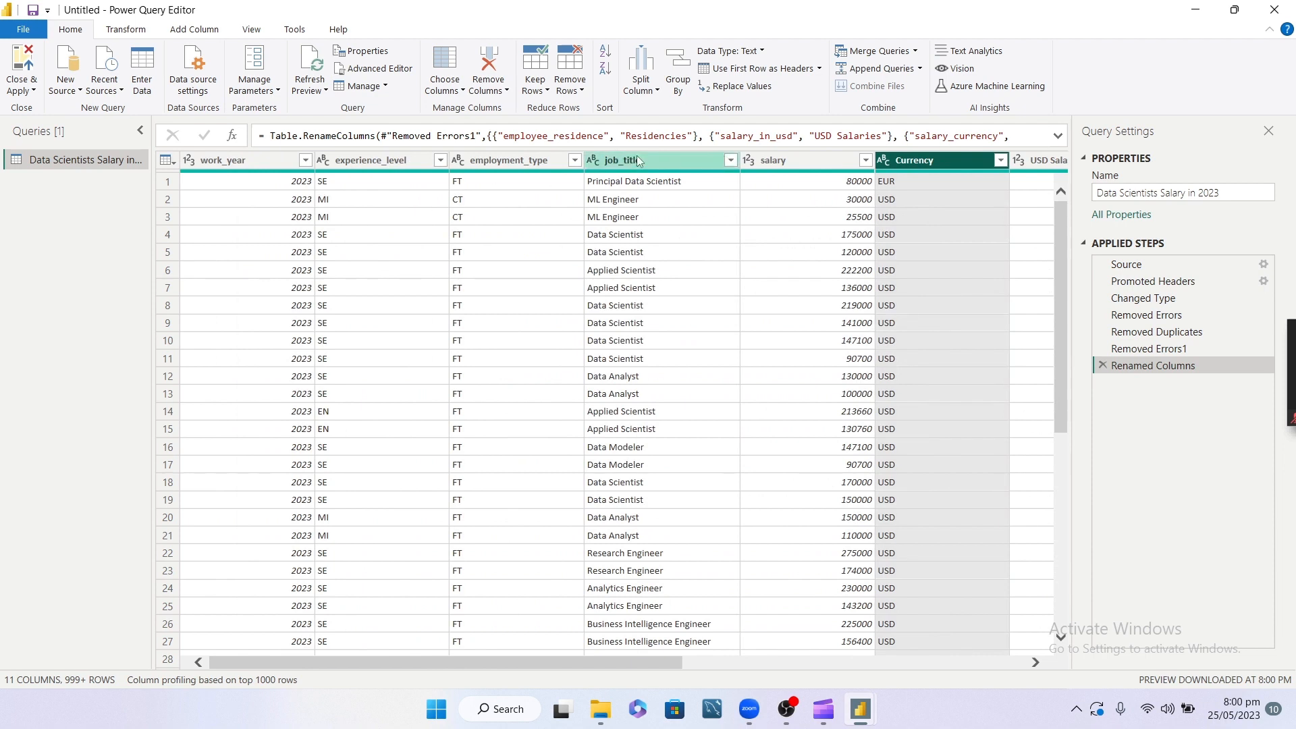
click(783, 160)
double_click(783, 159)
text(Salary)
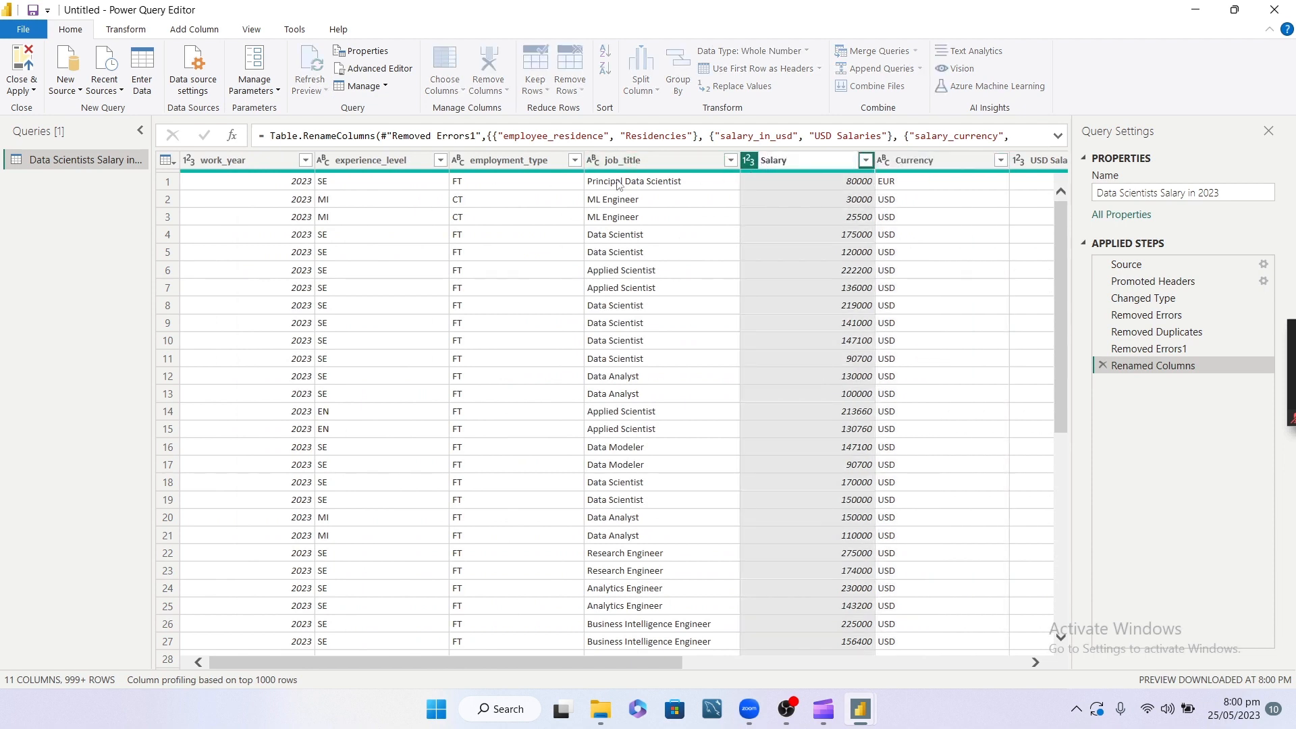
key(Return)
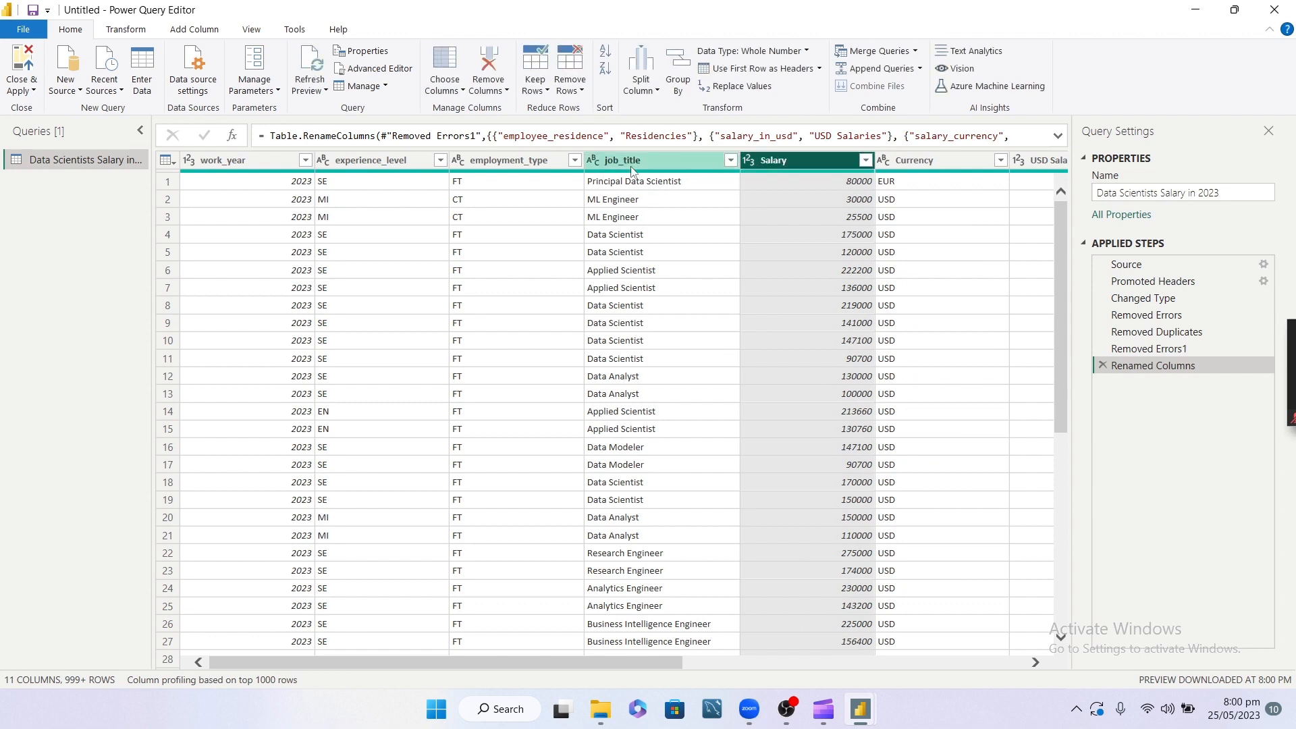
Rename the job_title column as "Job Title" and the employment_type column as "Employment Type"
double_click(632, 160)
text(Job)
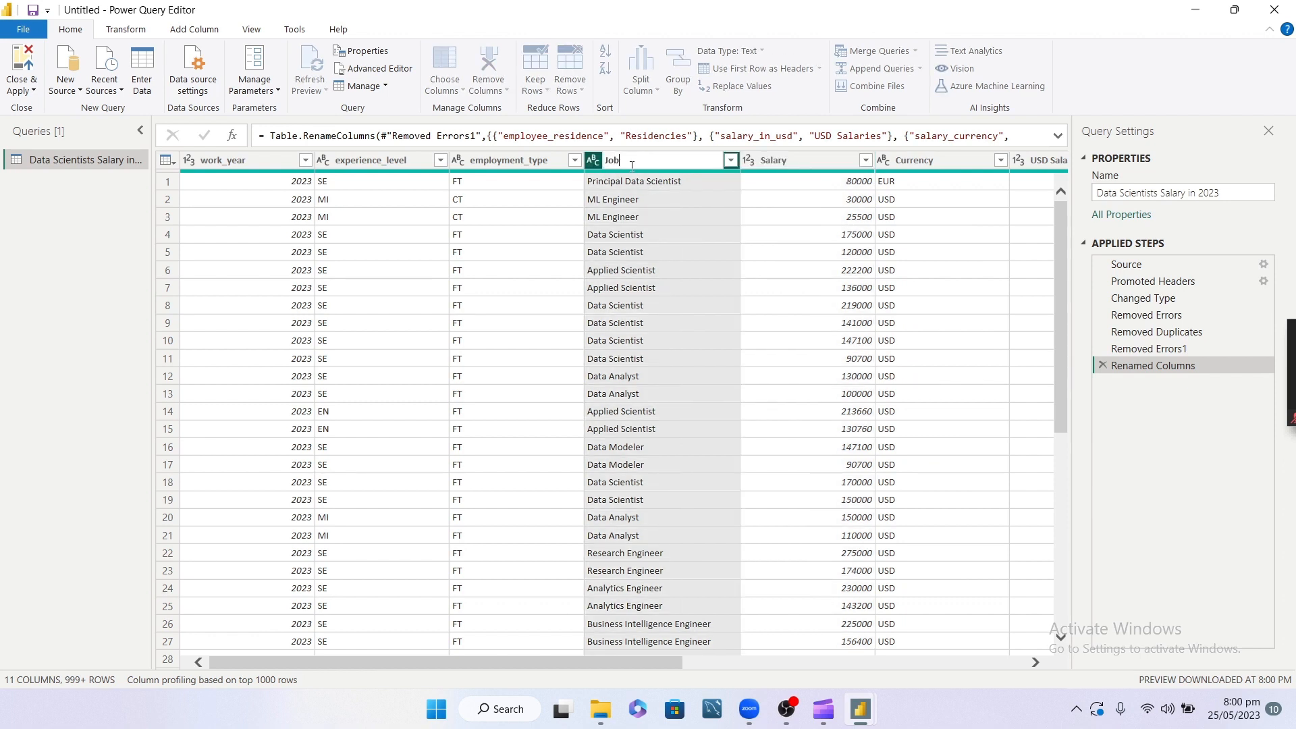
text( Title)
key(Return)
double_click(517, 160)
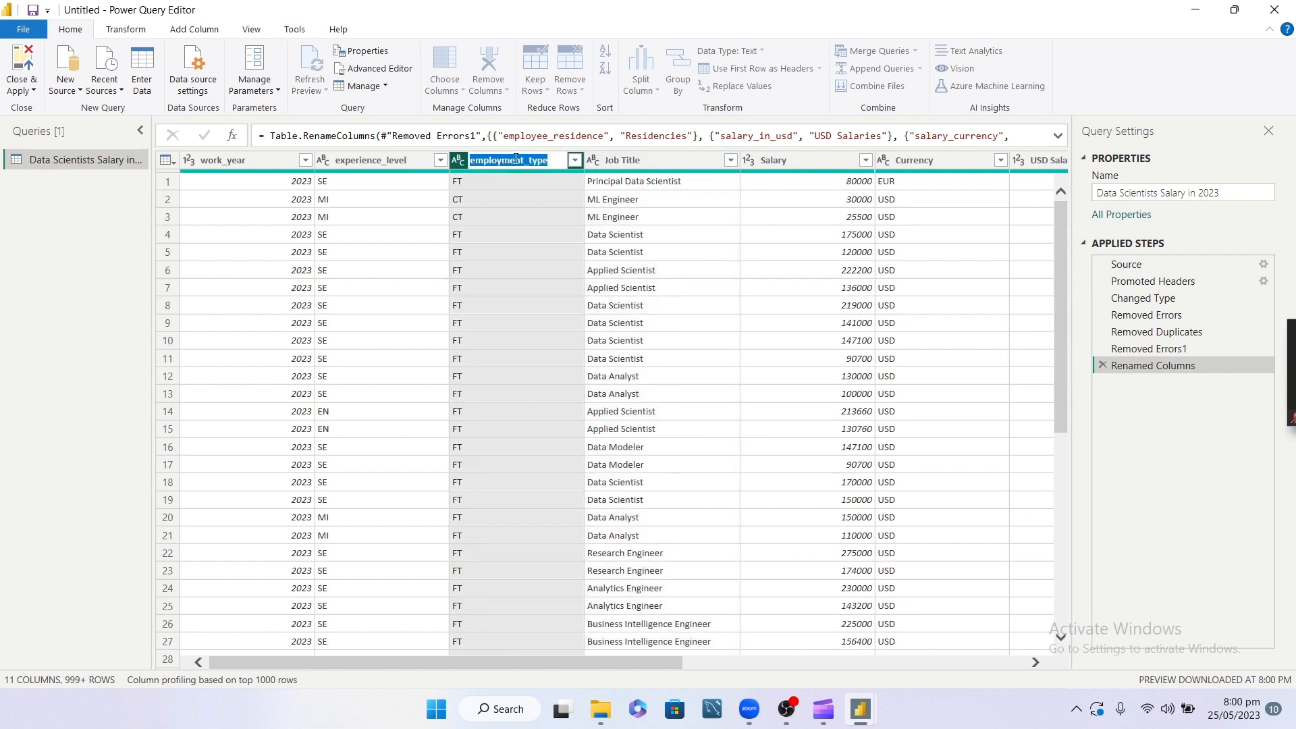
text(Employ)
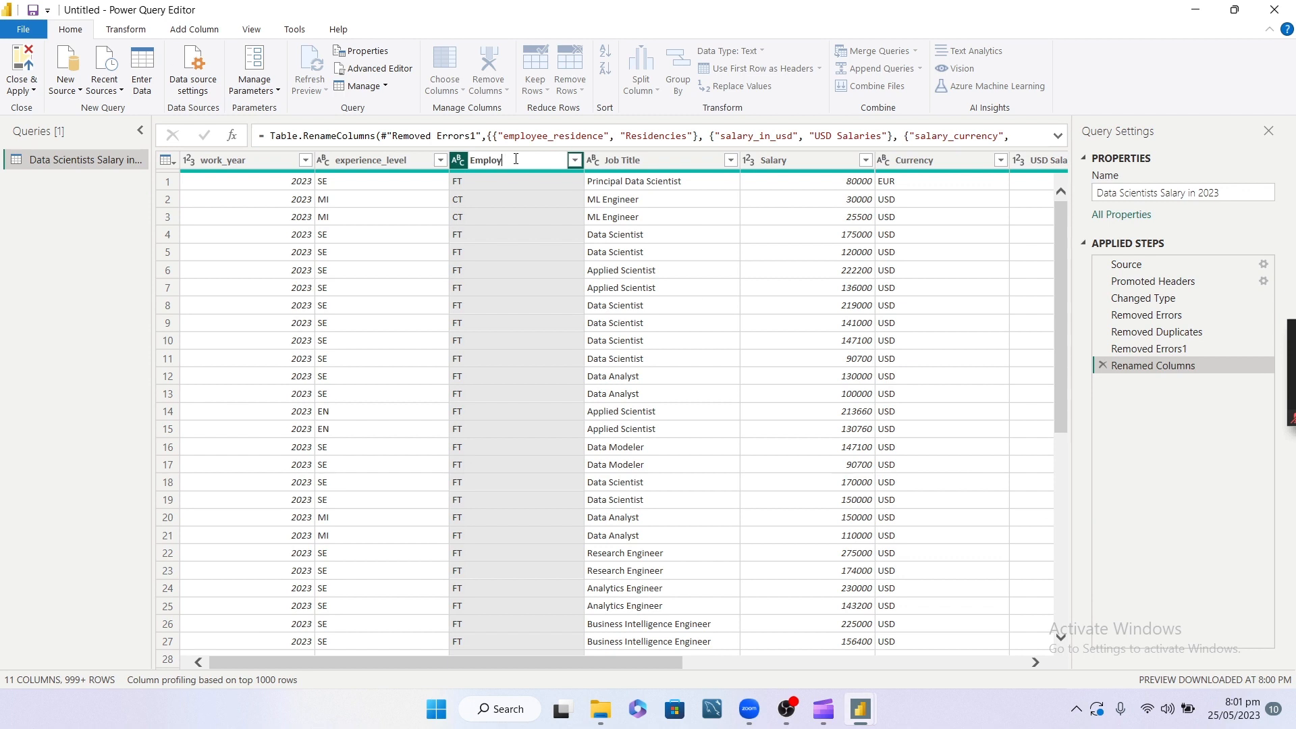
text(ment type)
key(BackSpace)
text(T)
key(Return)
Rename the experience_level column as "Employment Level"
double_click(388, 161)
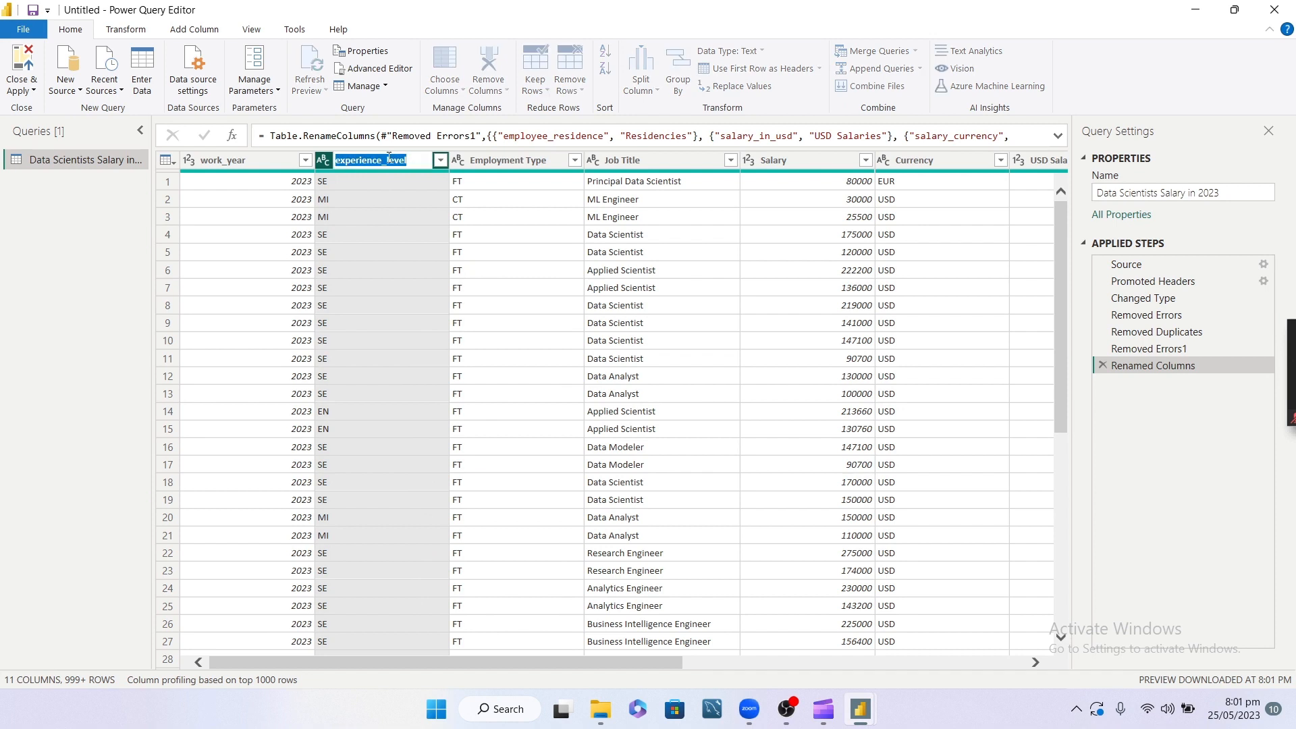
text(Eml)
text(ployment)
text( Level)
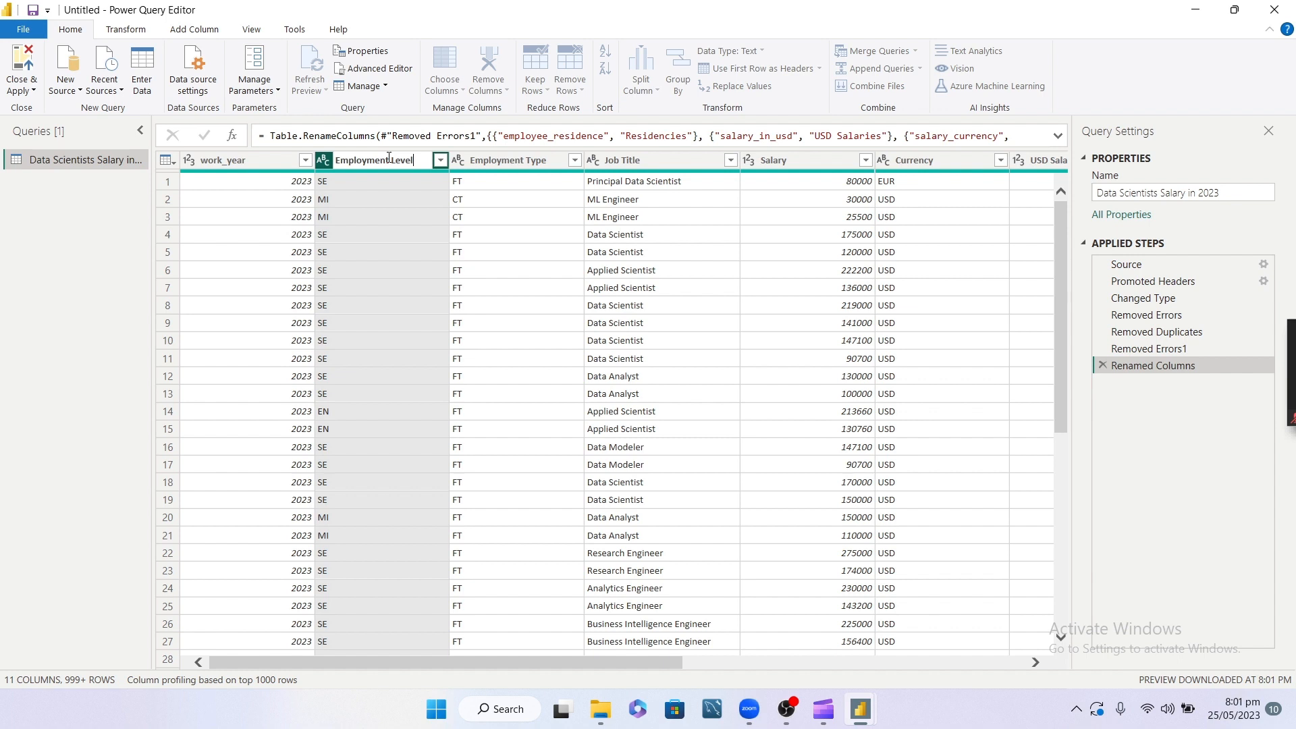
key(Return)
Rename the work_year column as "Year"
double_click(230, 162)
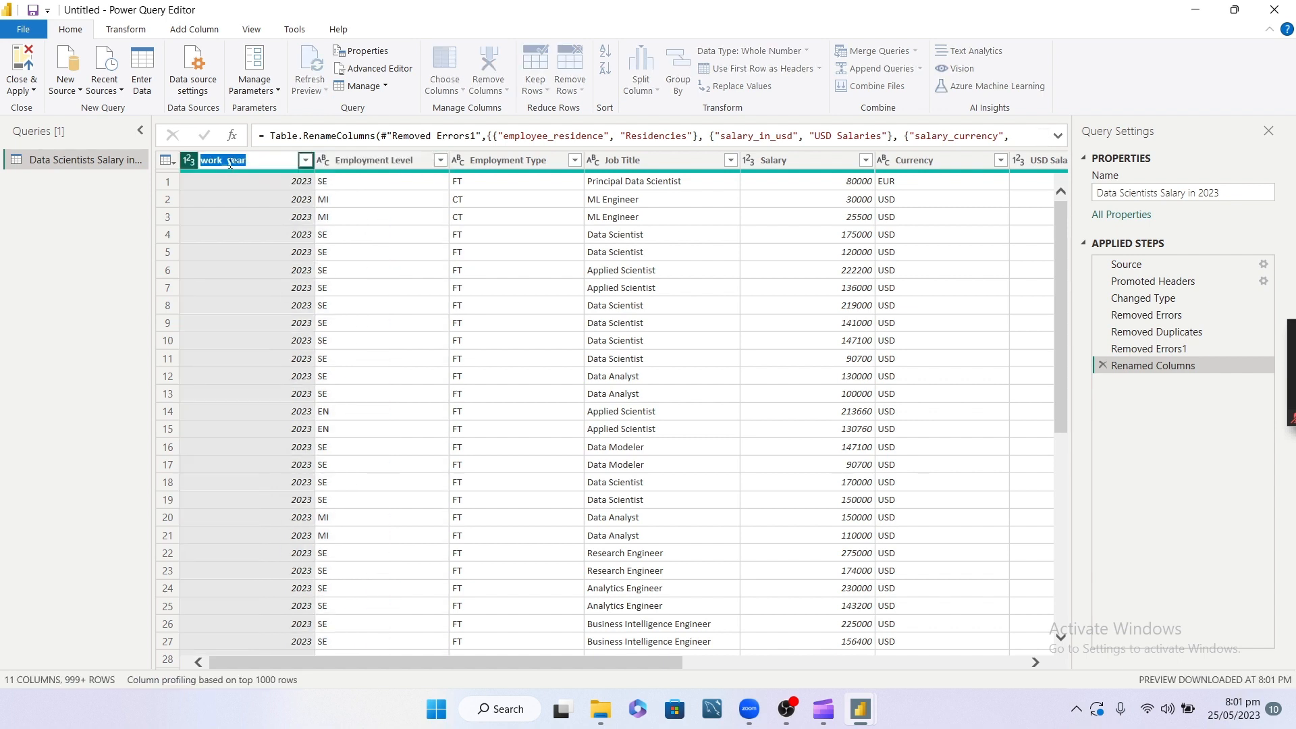
text(Work)
text( Year)
click(229, 163)
key(BackSpace)
key(BackSpace)
key(BackSpace)
key(BackSpace)
key(BackSpace)
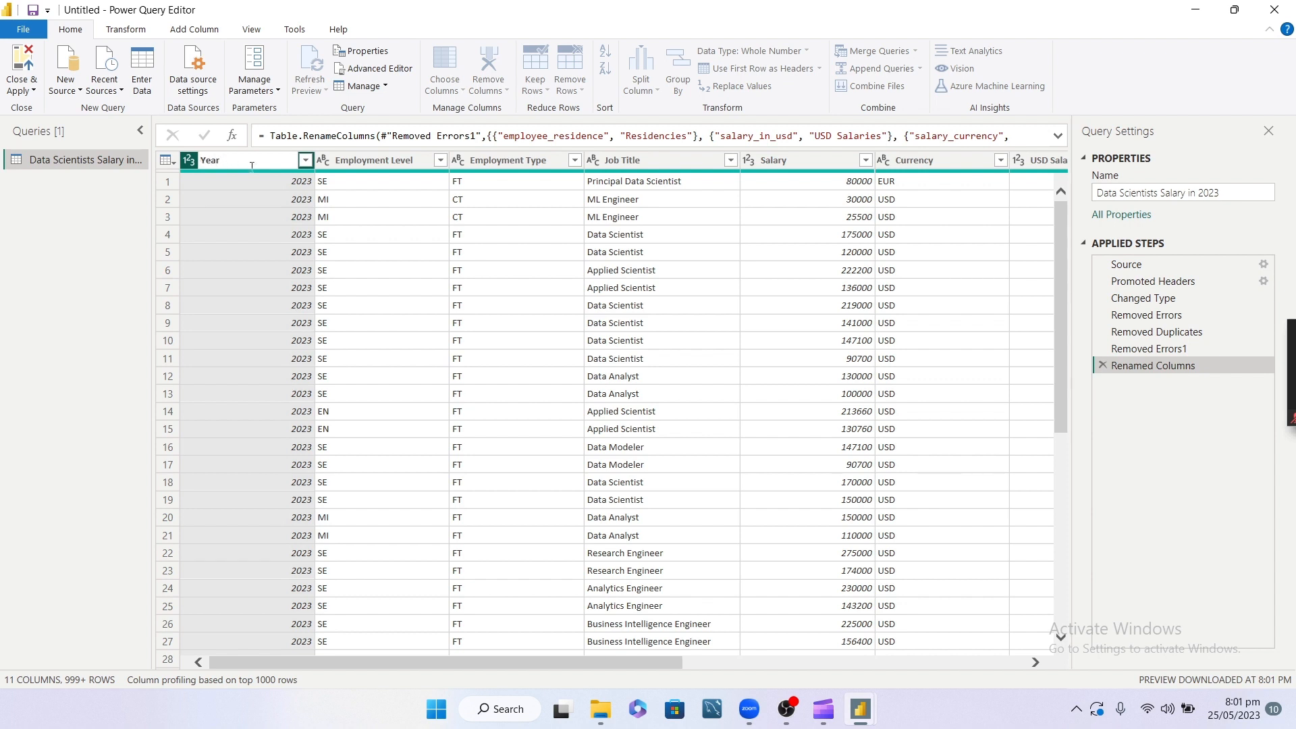
click(657, 279)
Rename the remote_ratio column as "Remote Ratio"
scroll(657, 279, right, 2)
scroll(656, 284, right, 3)
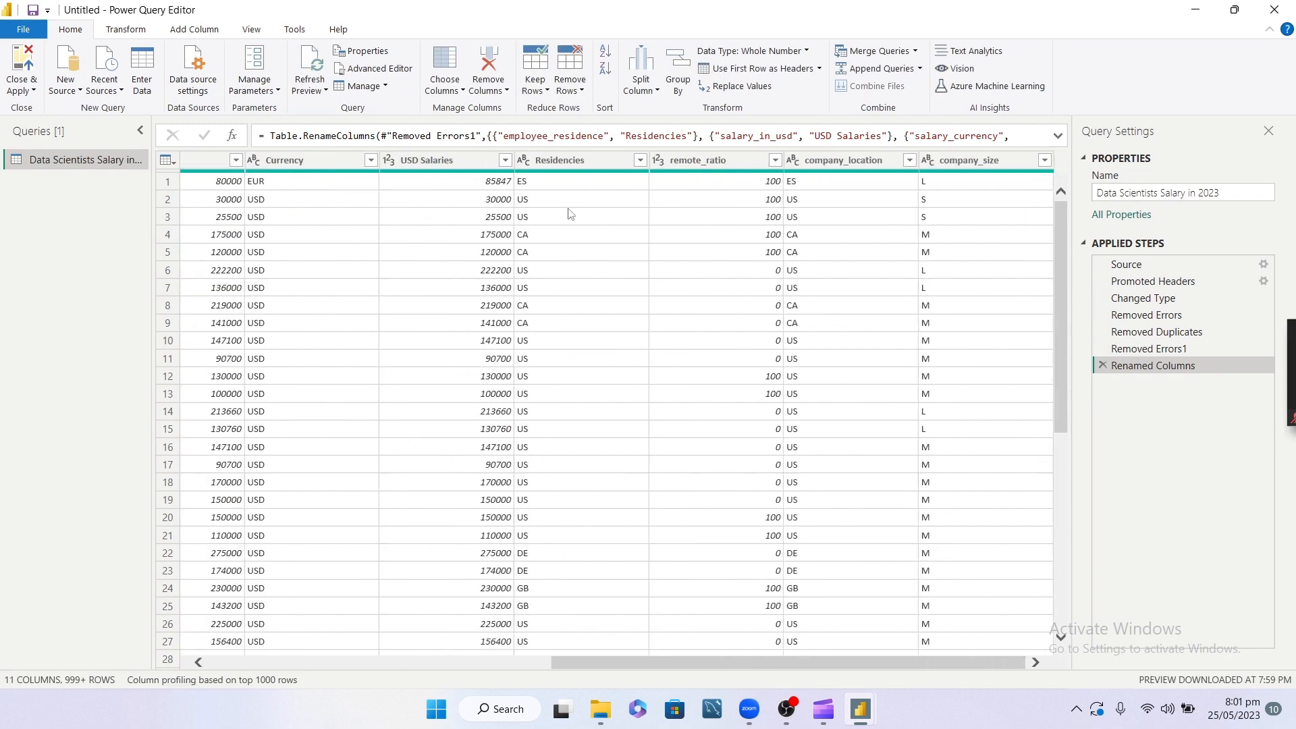
click(707, 165)
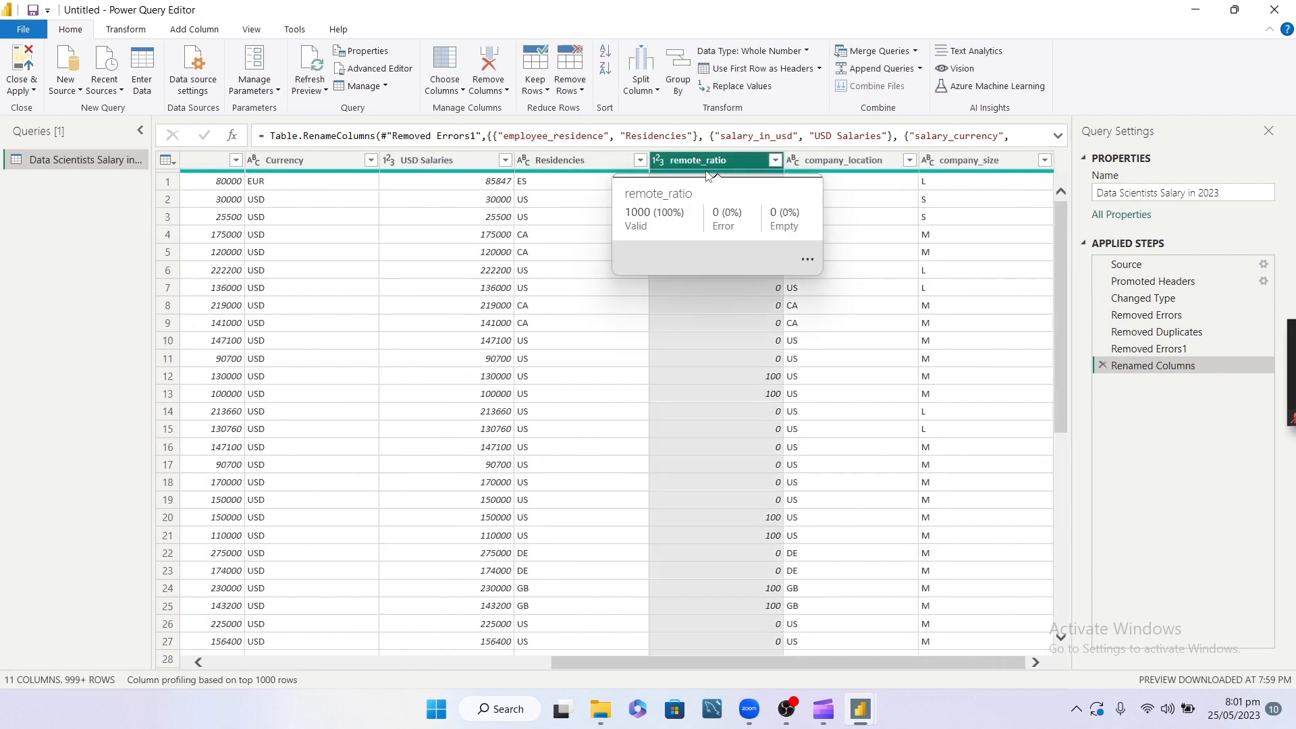
double_click(706, 159)
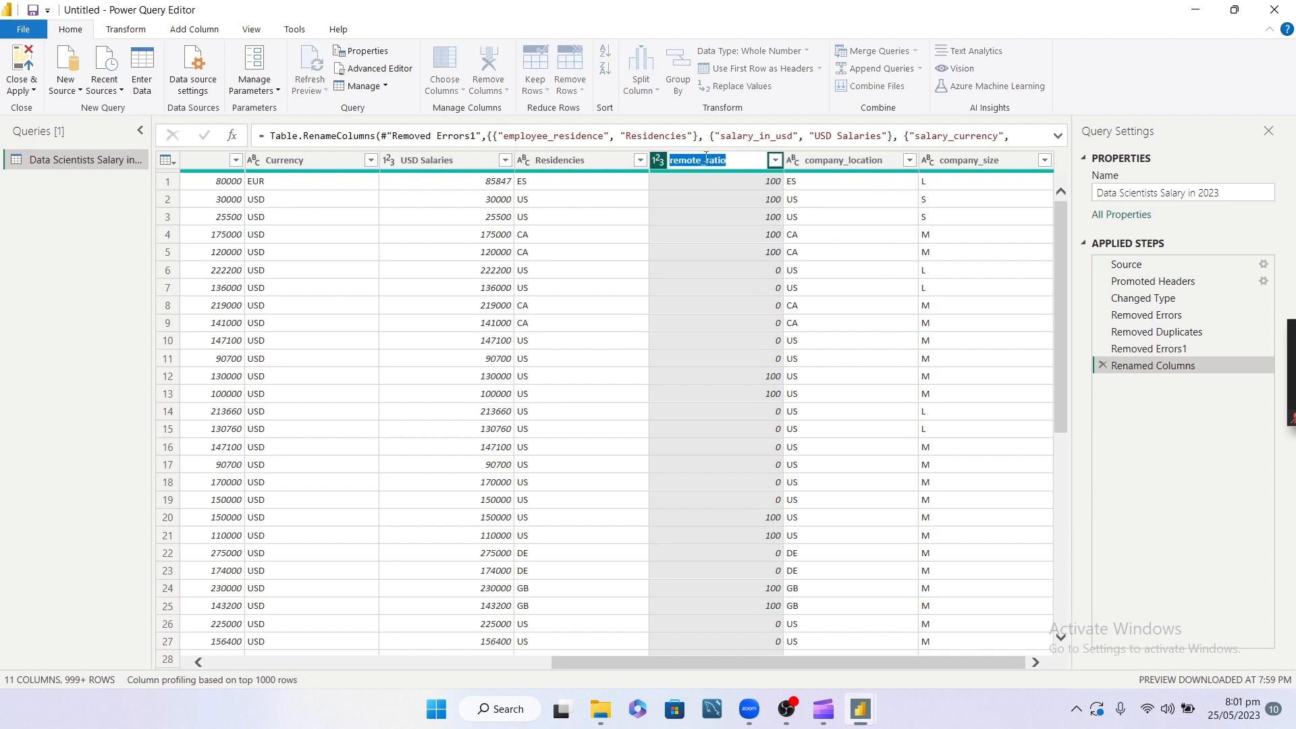
text(Remote Ratio)
key(Return)
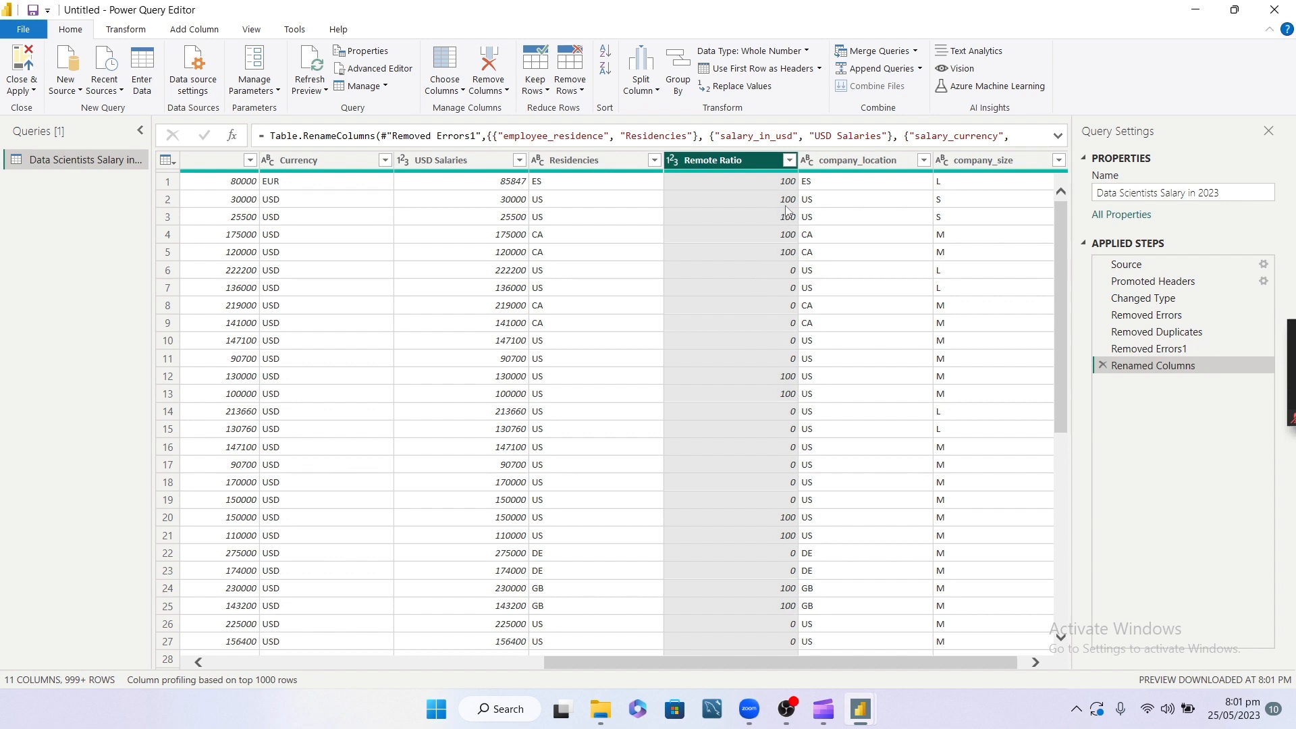
Rename the company_location column as "Location" and the company_size column as "Company Size"
double_click(862, 160)
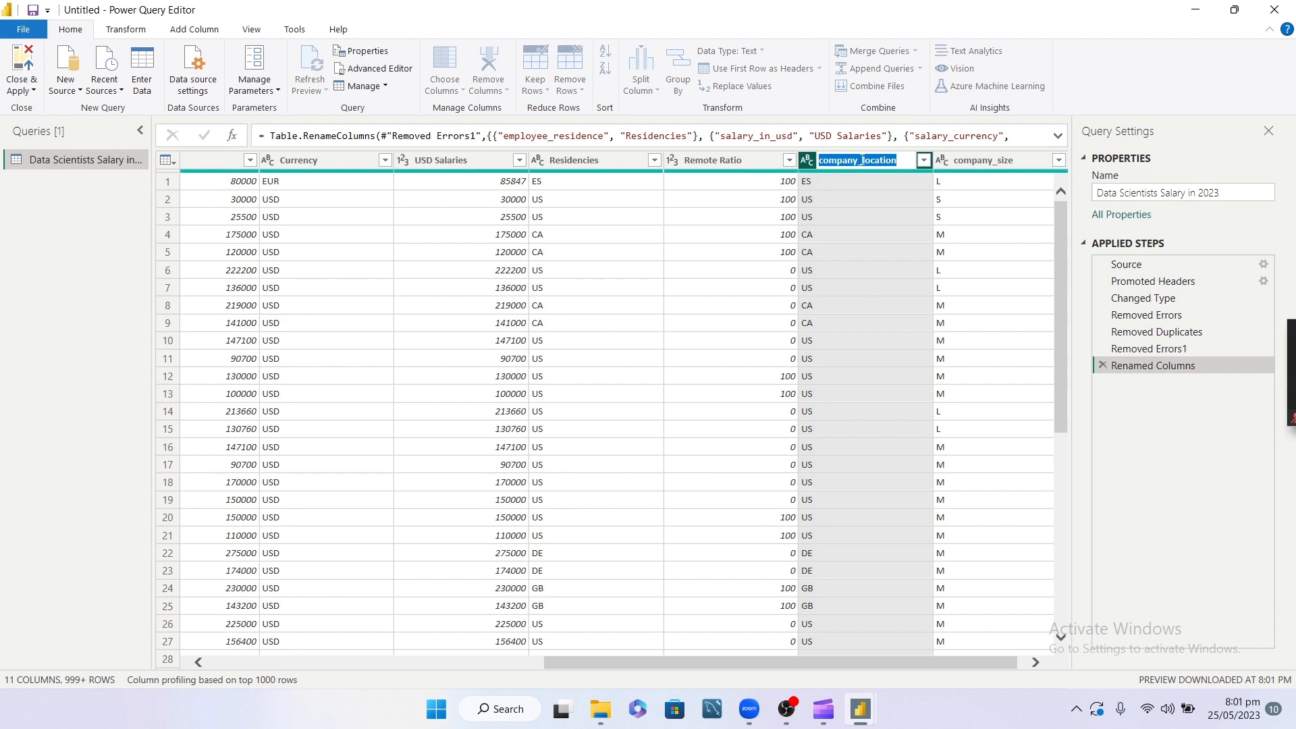
text(Location)
key(Return)
double_click(986, 162)
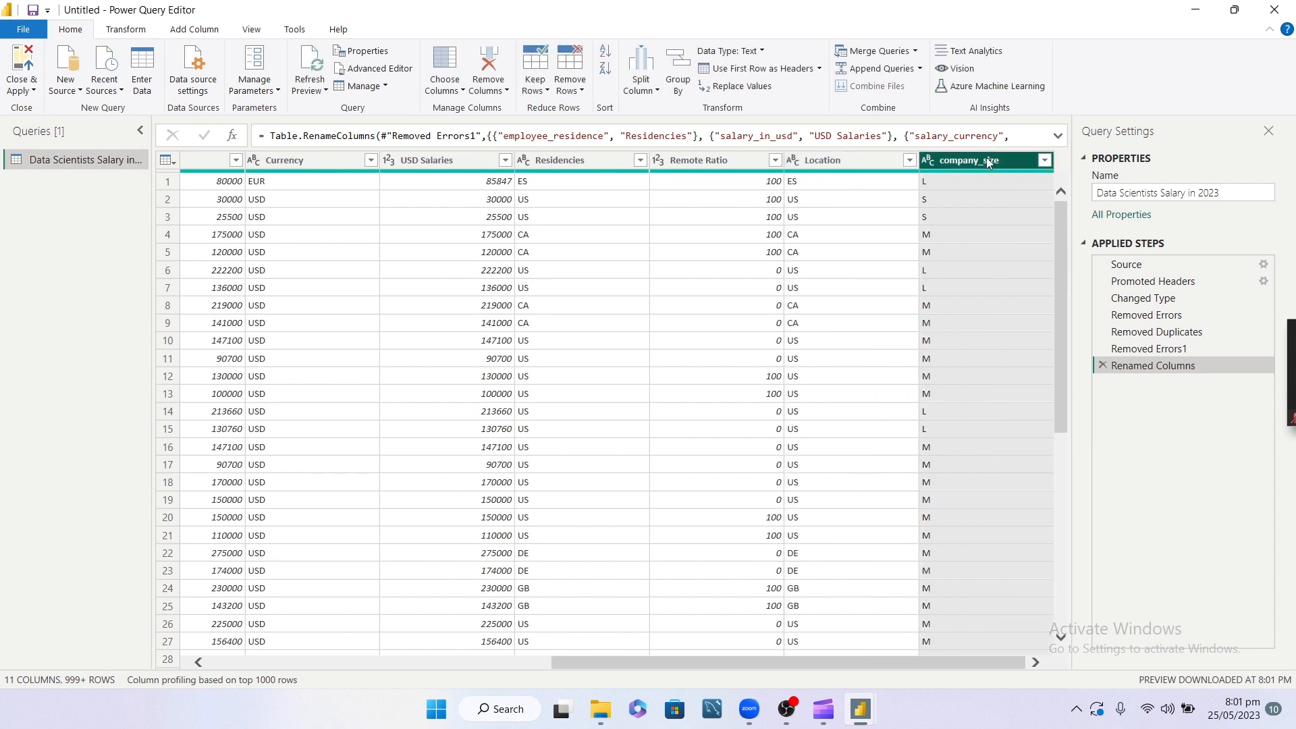
text(Com)
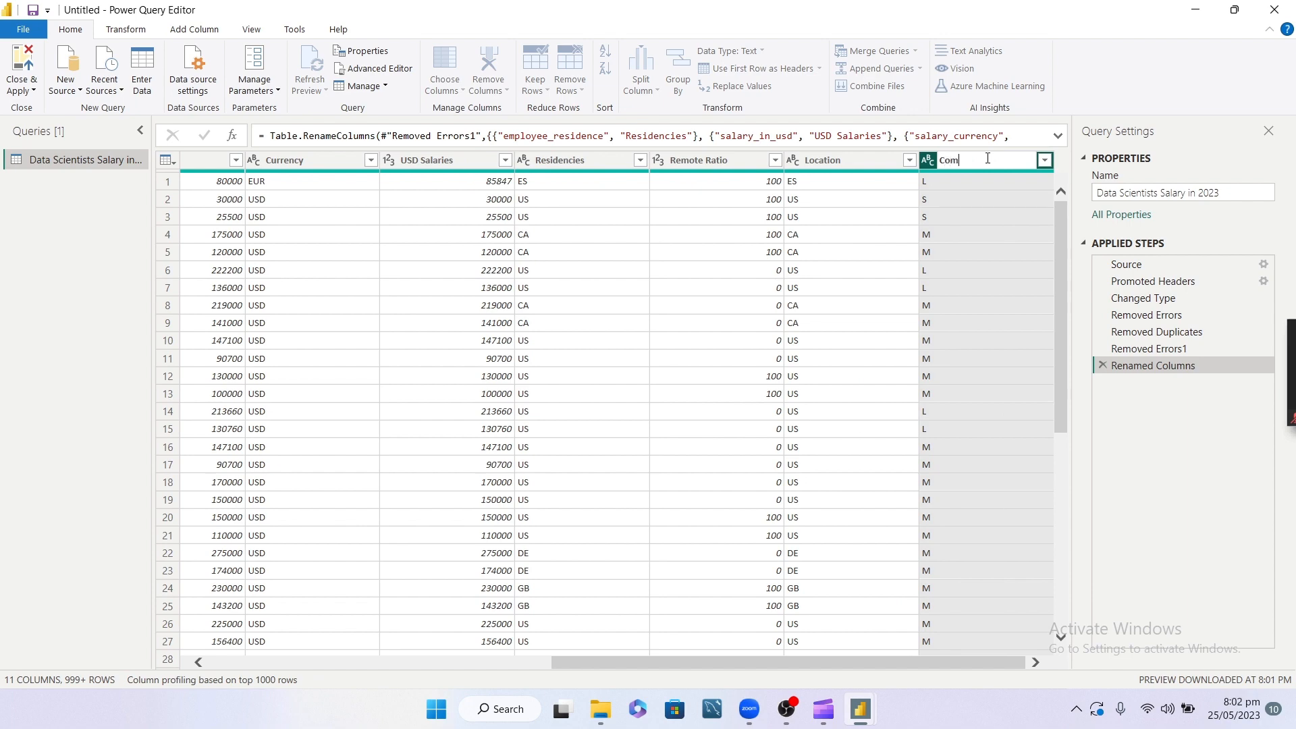
text(pany Size)
key(Return)
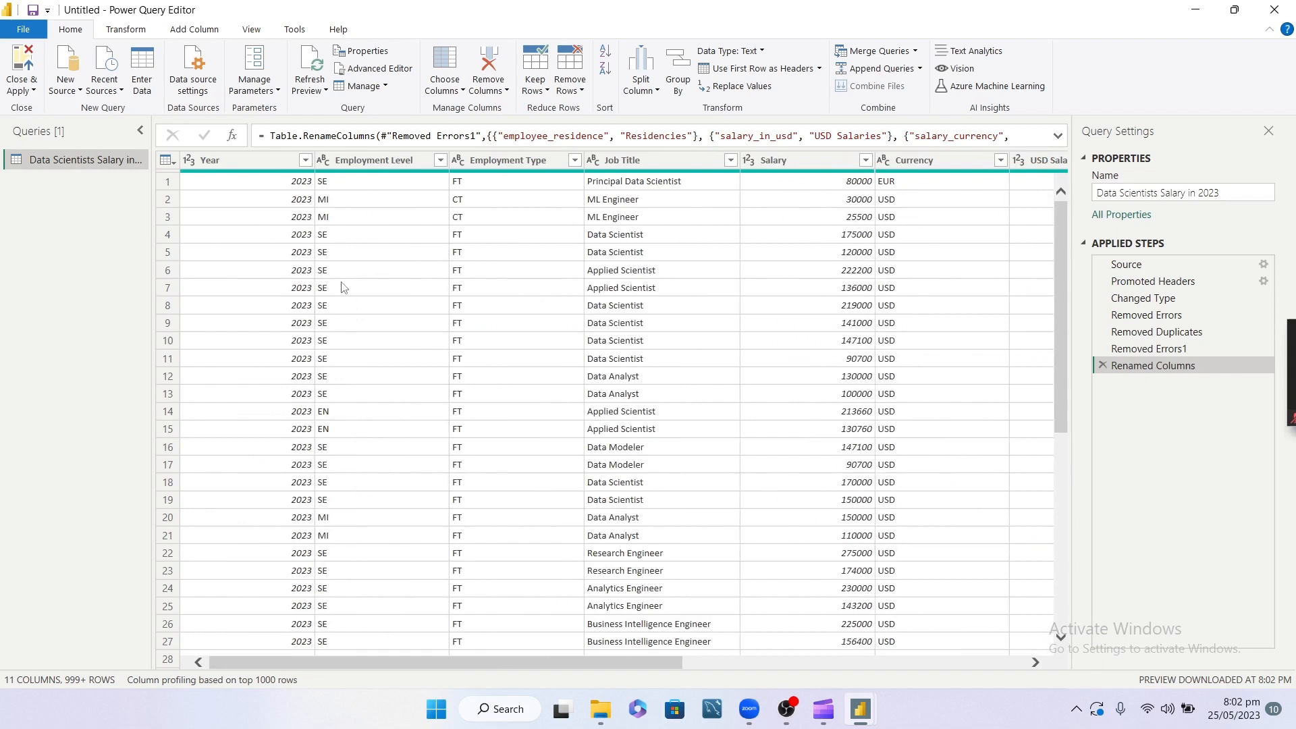
Close the query editor applying all changes, and expand the Data Scientists Salary in 2023 table to list its fields
click(24, 63)
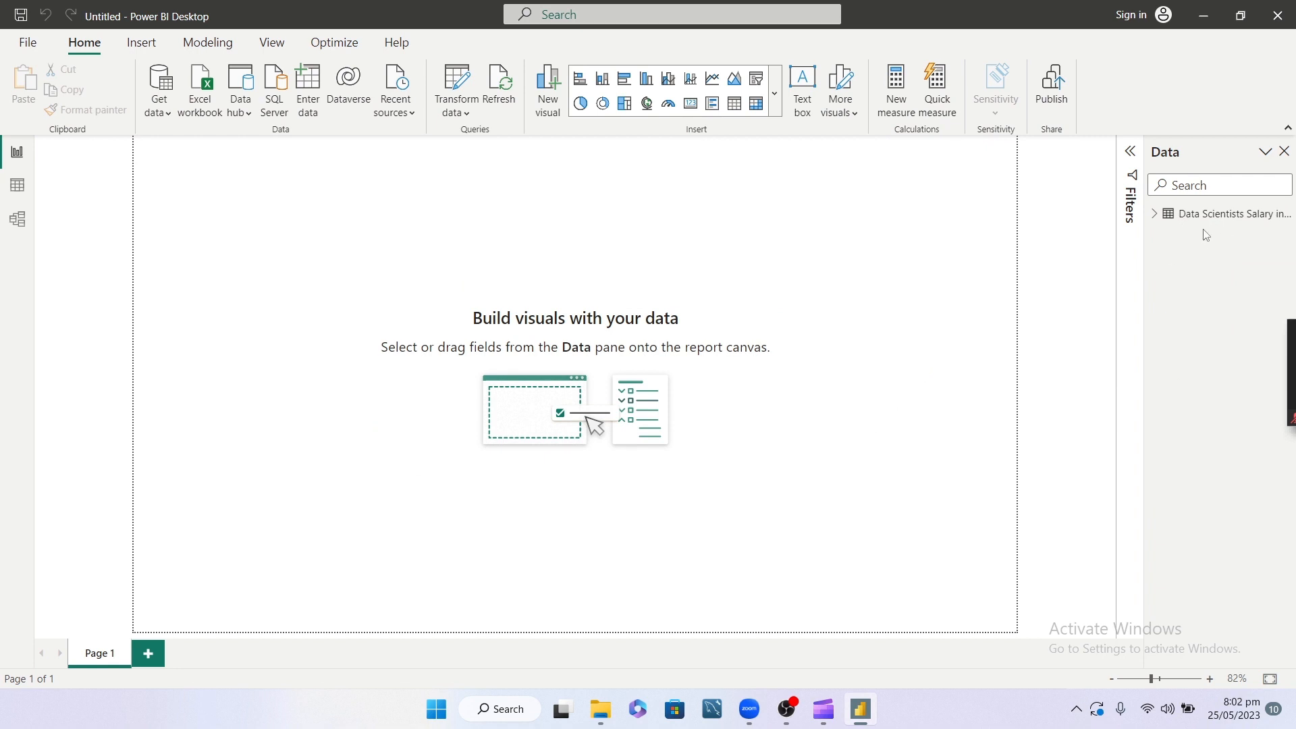
click(1152, 216)
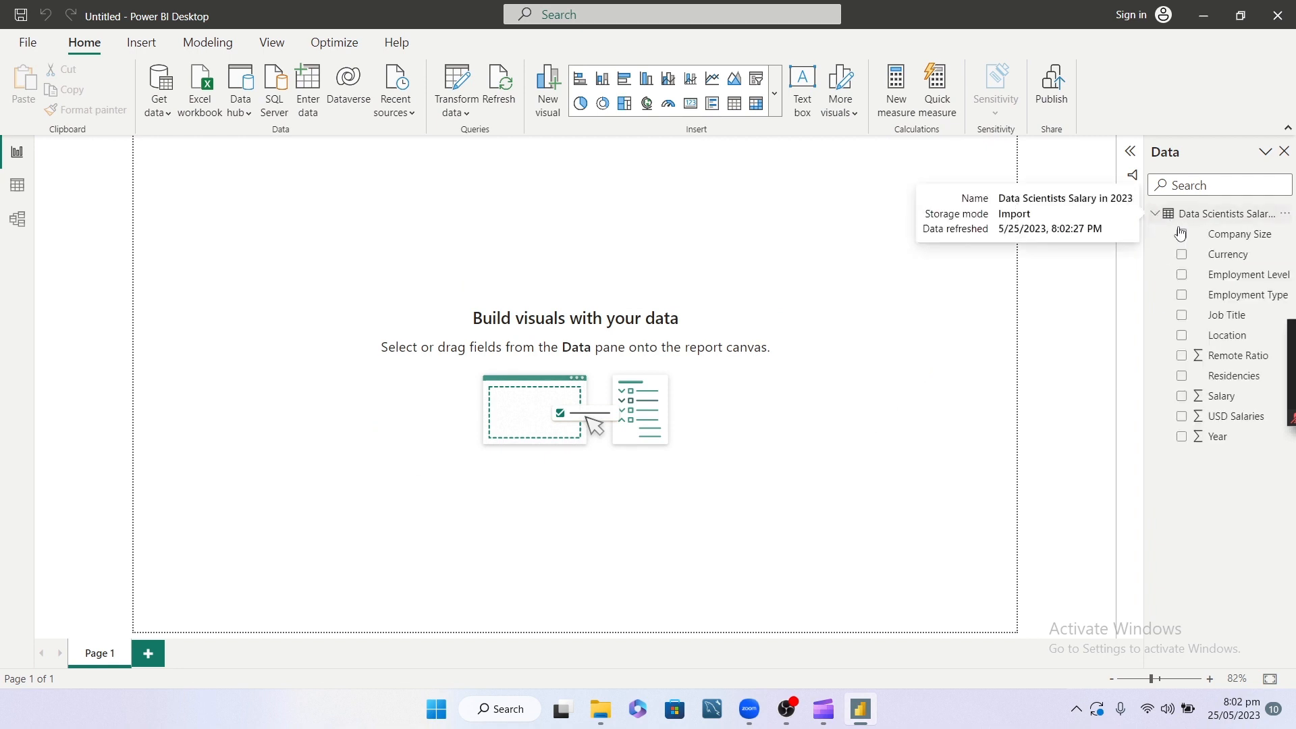